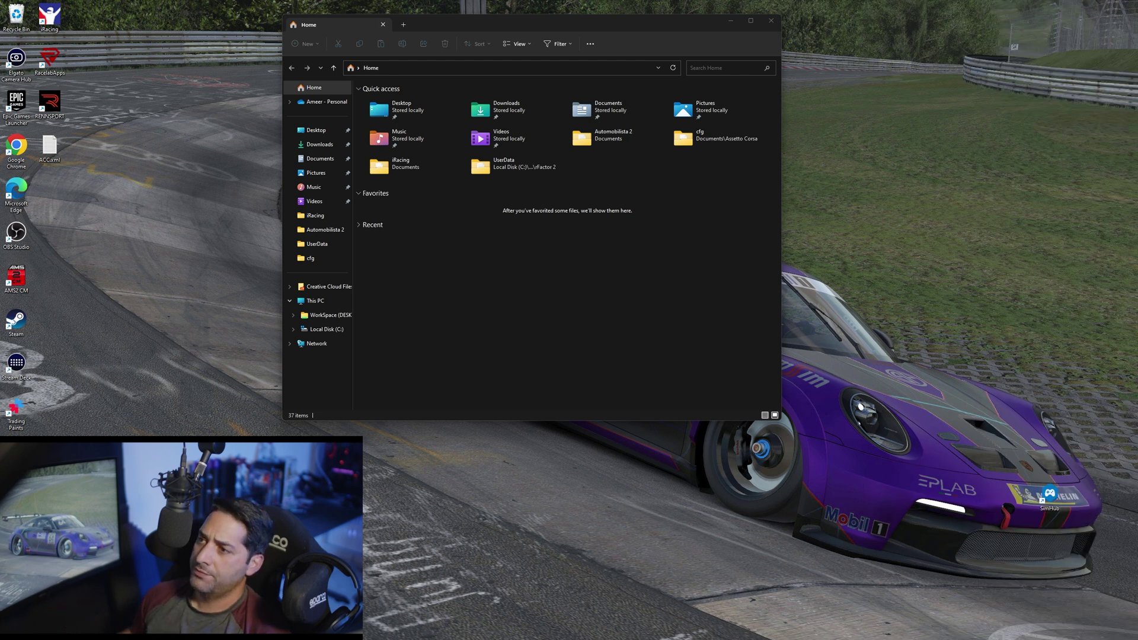
Confirm Folder Options' View settings show file extensions and hidden files, then close File Explorer
{"action": "left_click", "coordinate": [590, 43]}
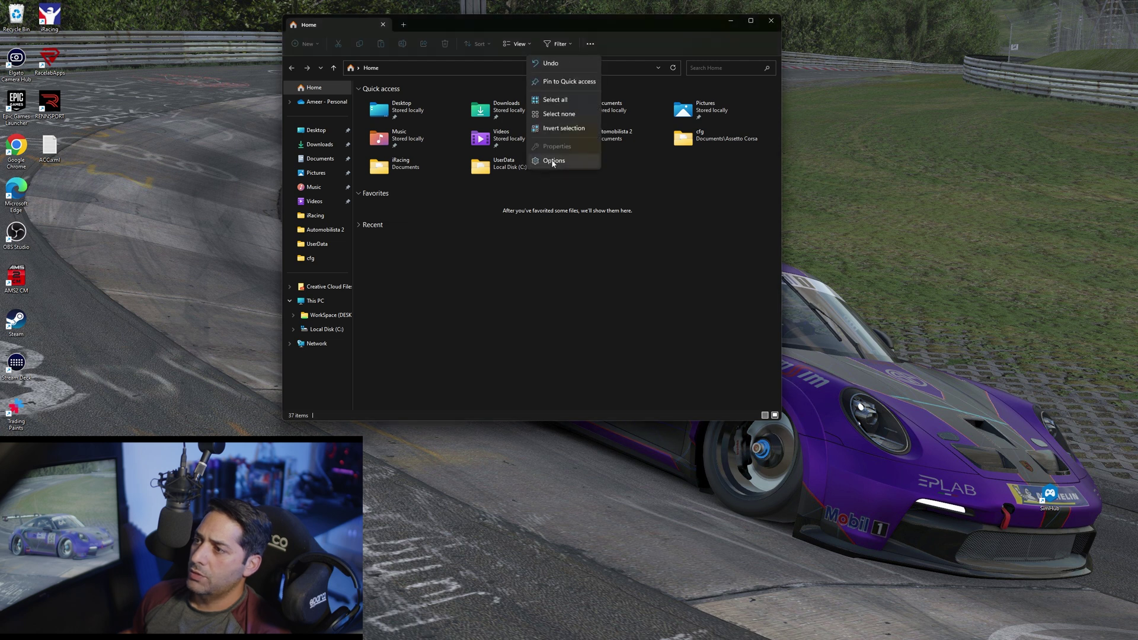
{"action": "left_click", "coordinate": [553, 161]}
{"action": "left_click", "coordinate": [327, 110]}
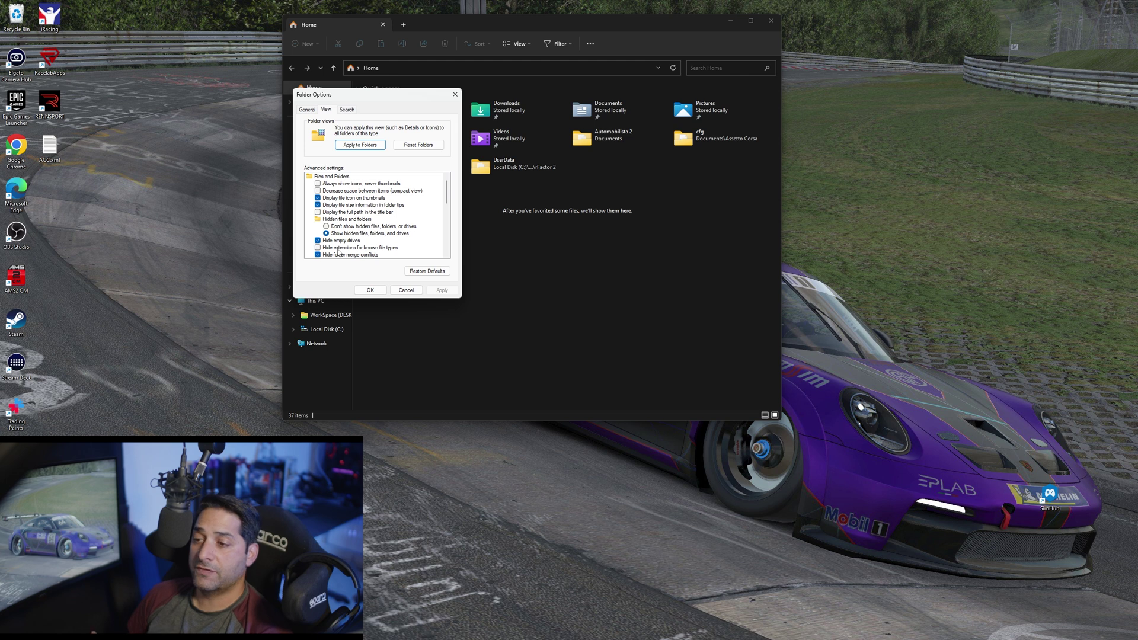
{"action": "left_click", "coordinate": [369, 290]}
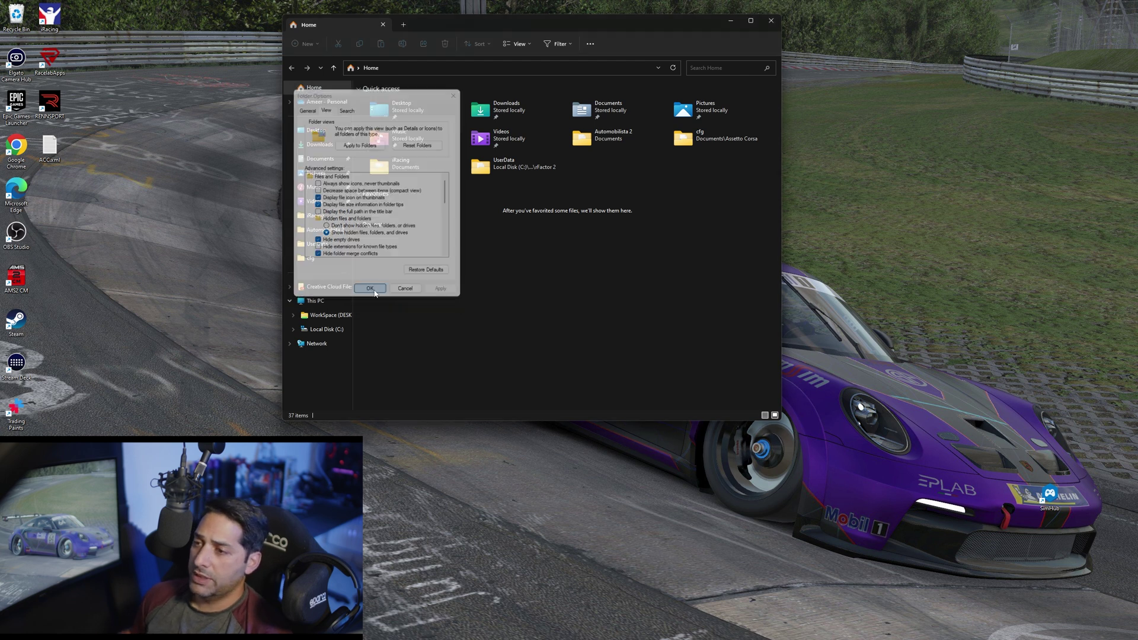
{"action": "left_click", "coordinate": [770, 24]}
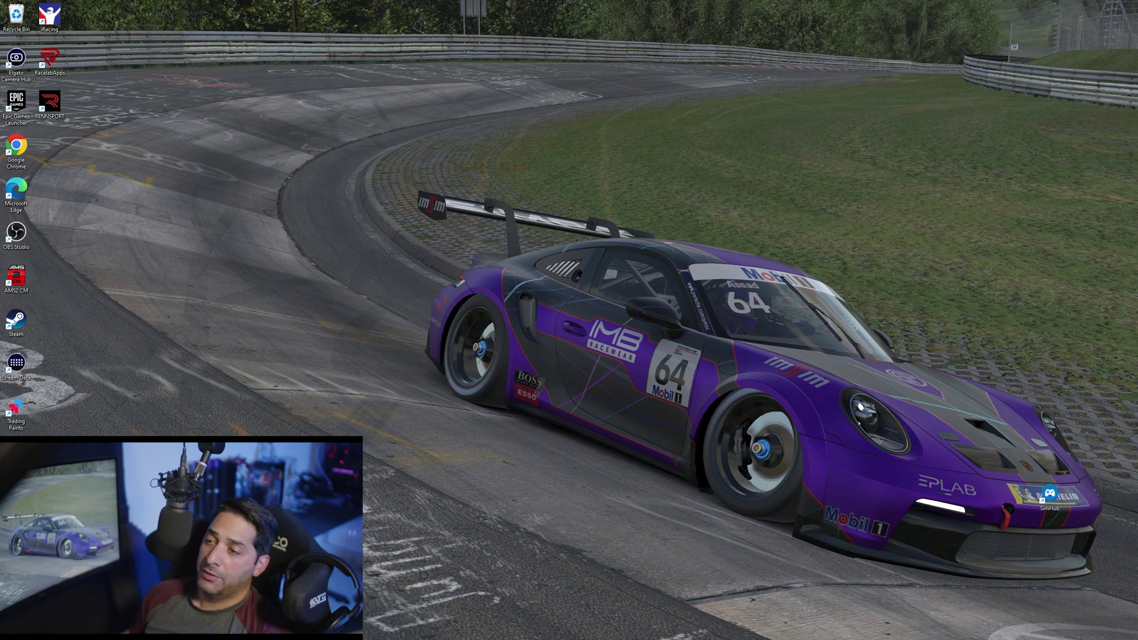
Create a new text document on the desktop named iRacing.txt and open it in Notepad
{"action": "right_click", "coordinate": [299, 112]}
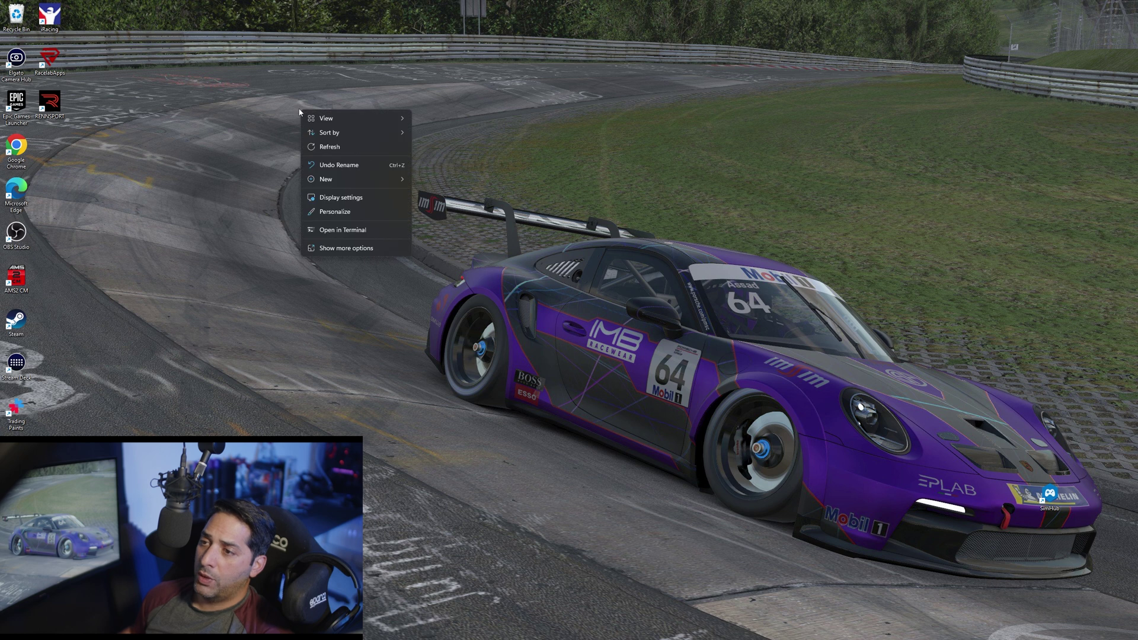
{"action": "mouse_move", "coordinate": [348, 176]}
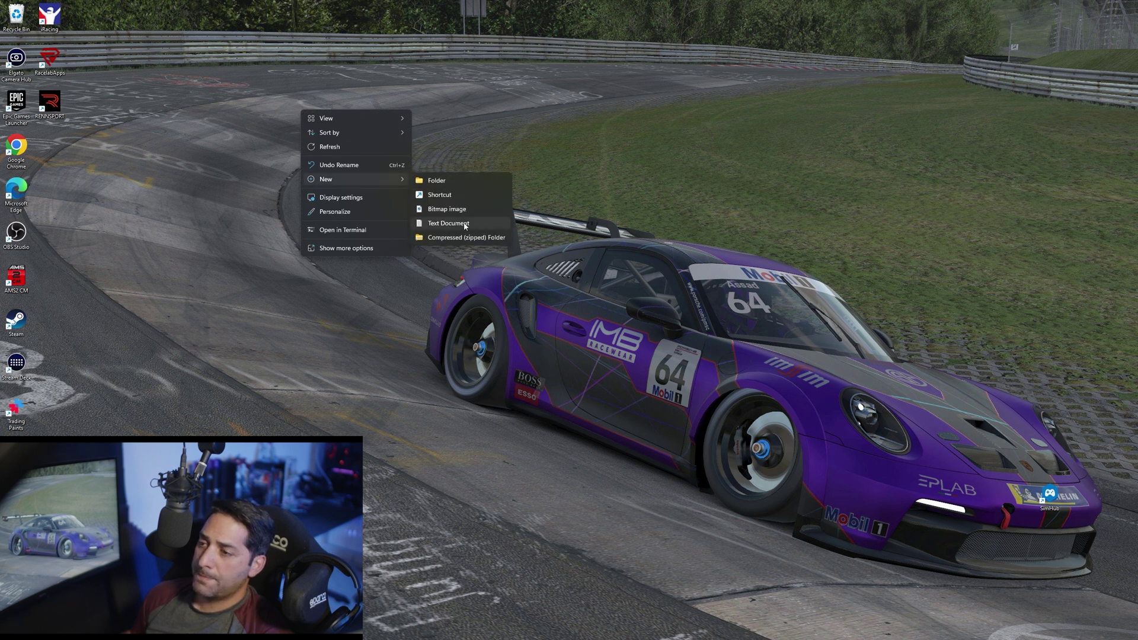
{"action": "left_click", "coordinate": [448, 224]}
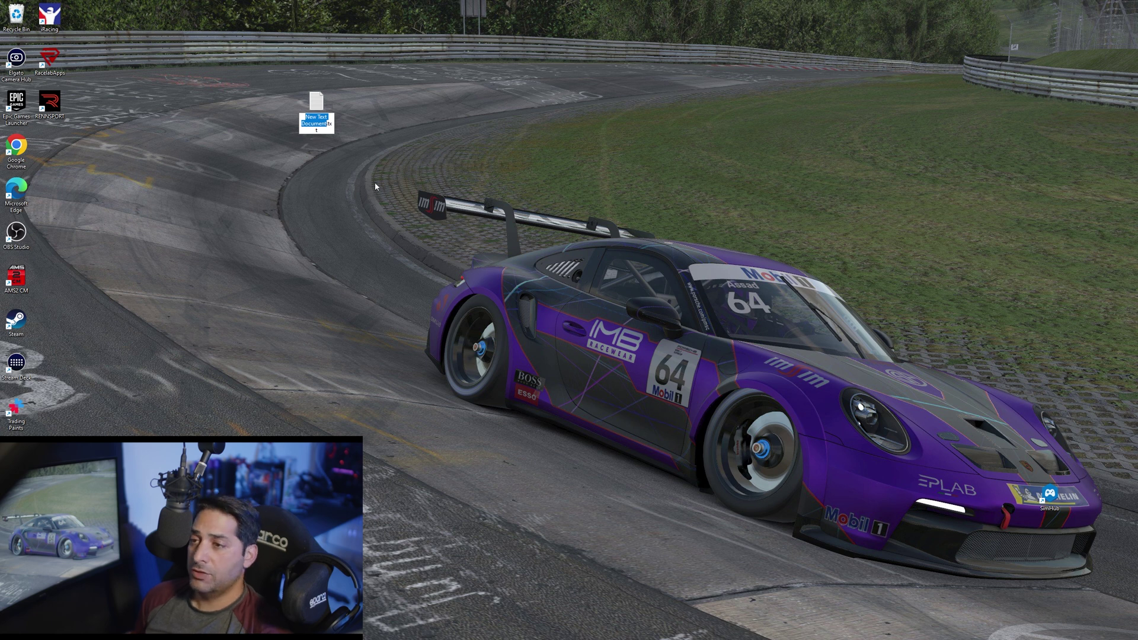
{"action": "type", "text": "iRacing"}
{"action": "key", "text": "Return"}
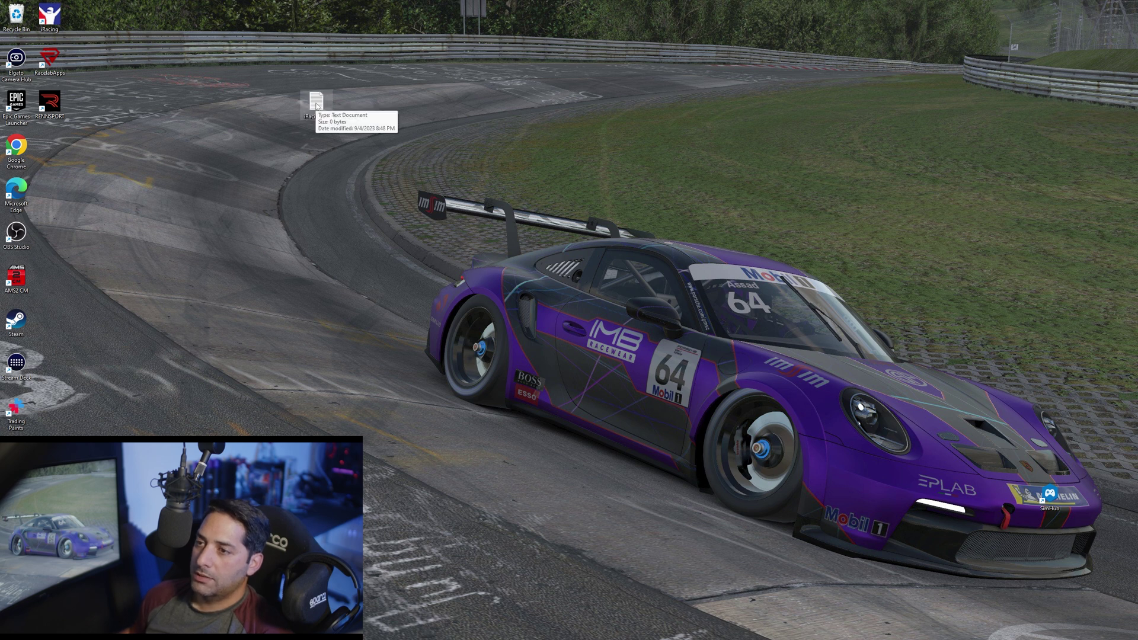
{"action": "double_click", "coordinate": [316, 106]}
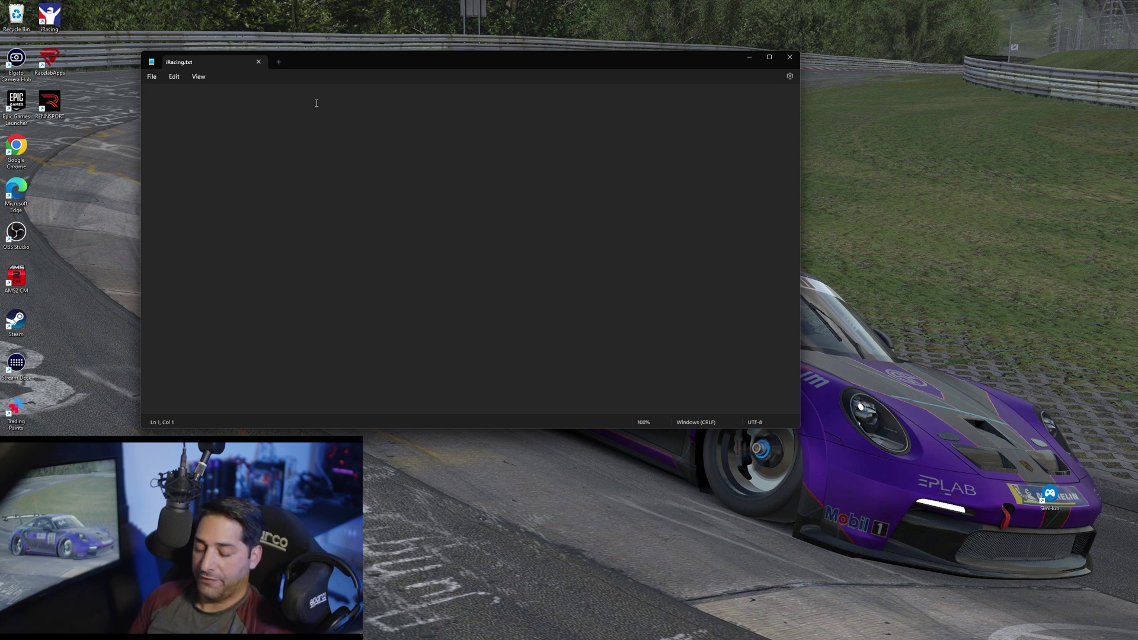
{"action": "type", "text": "@echo"}
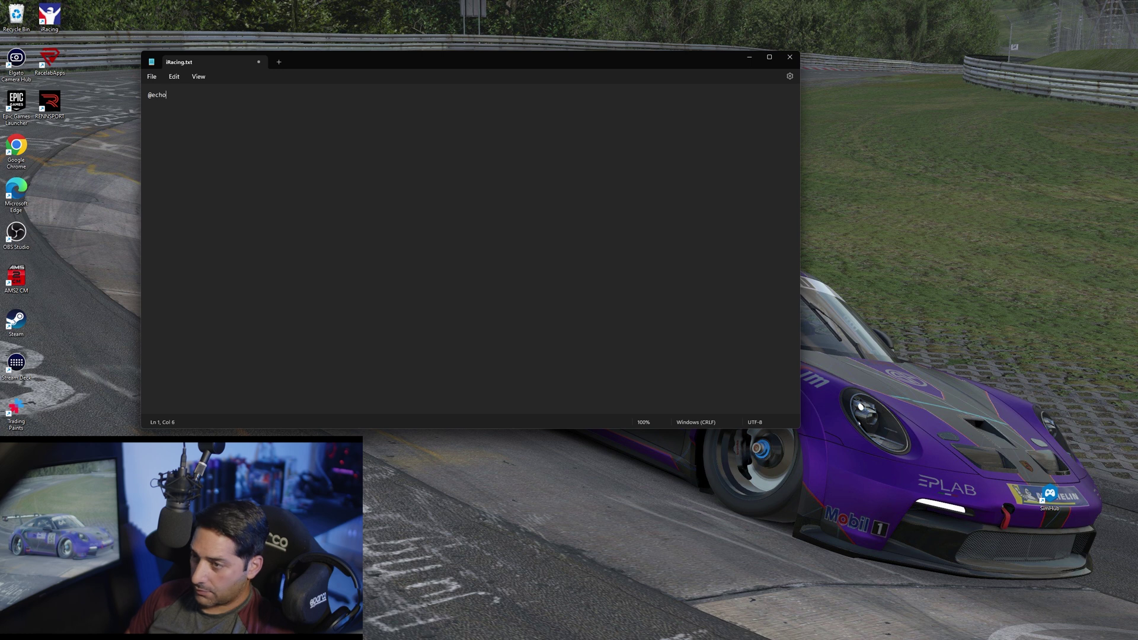
{"action": "type", "text": " off"}
{"action": "key", "text": "Return"}
{"action": "type", "text": "start \""}
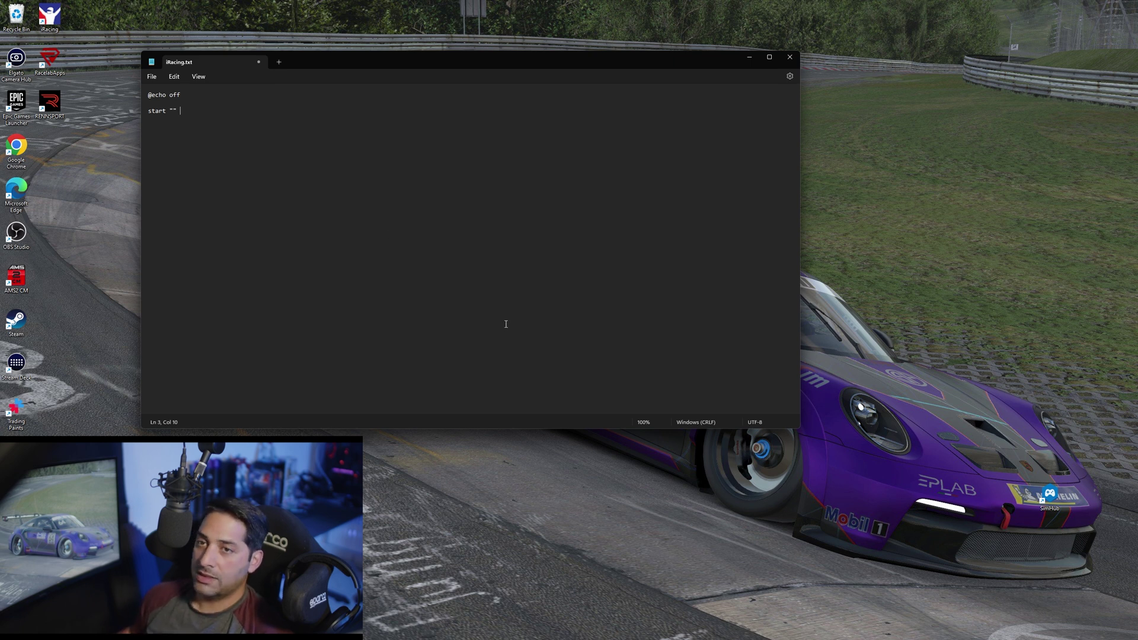
{"action": "key", "text": "super"}
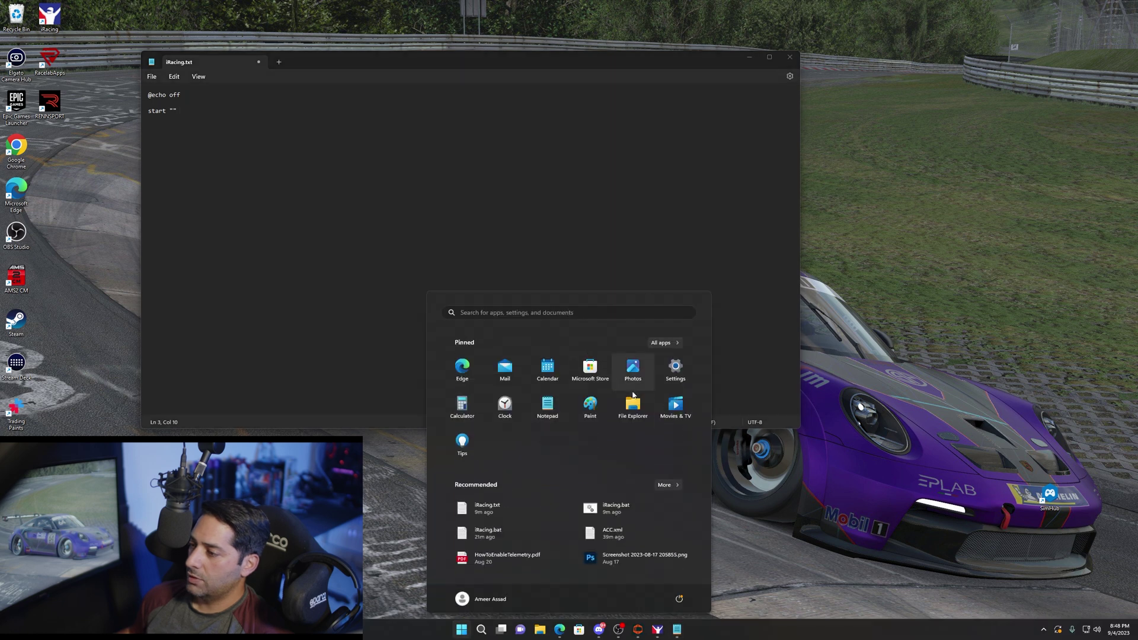
Copy the path of Simucube Configuration Tool.exe from Downloads\Simracing Downloads\Simucube_fw_1.0.40
{"action": "left_click", "coordinate": [633, 405]}
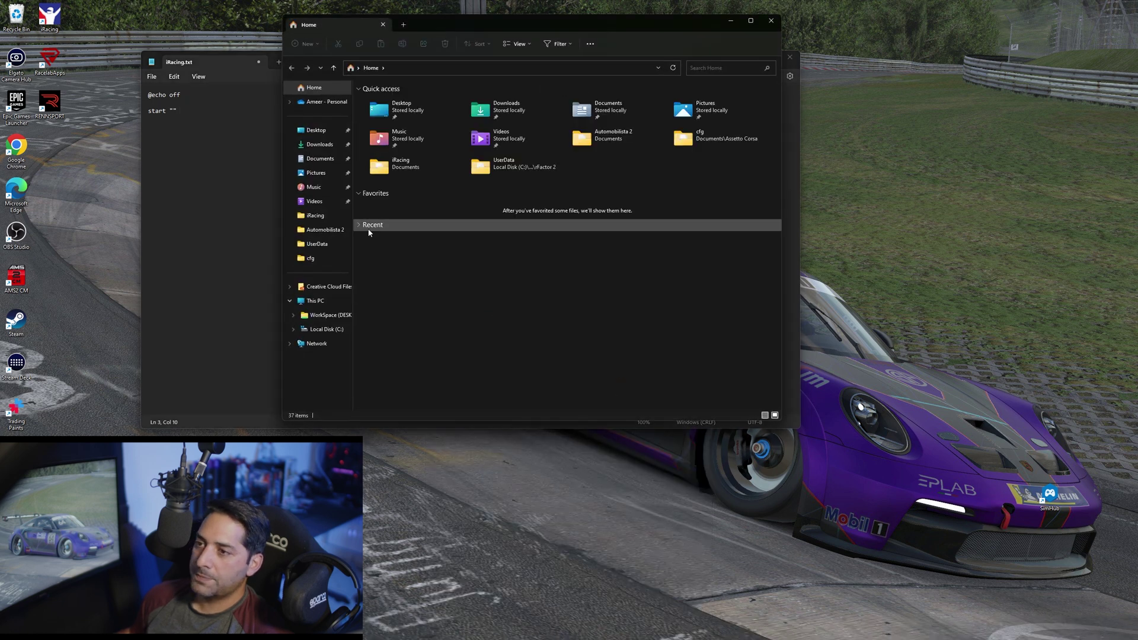
{"action": "left_click", "coordinate": [323, 145]}
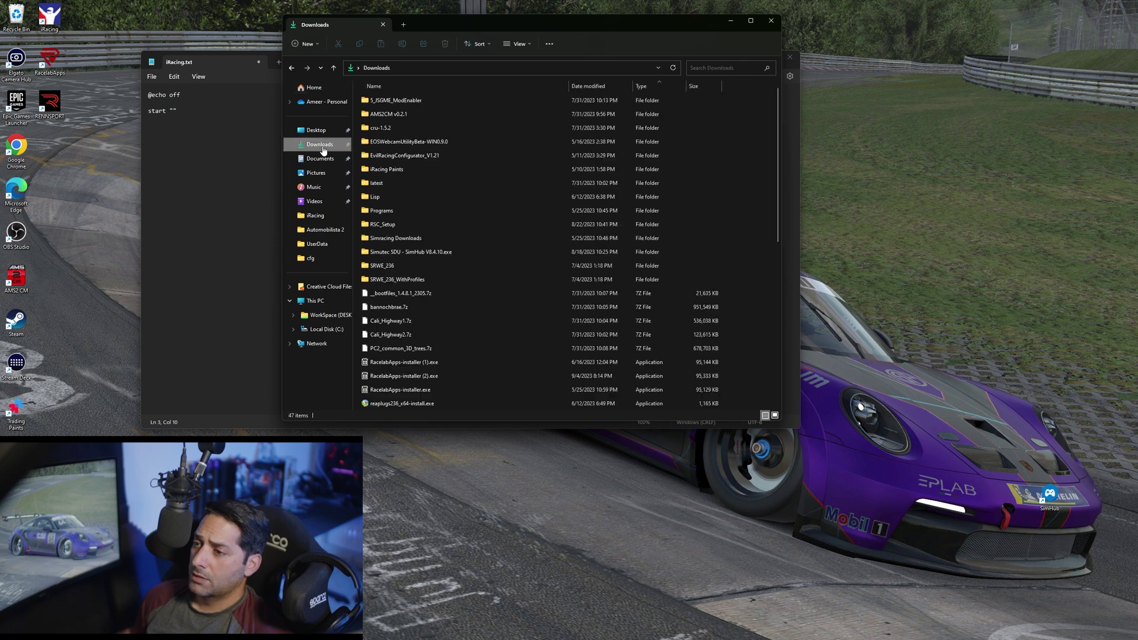
{"action": "double_click", "coordinate": [401, 237]}
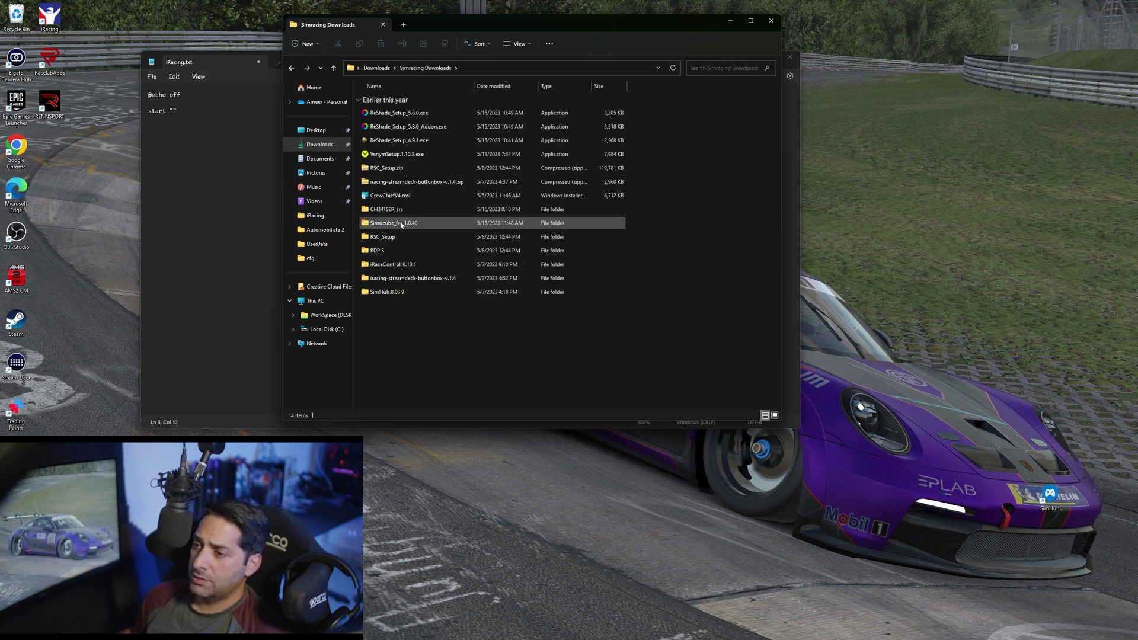
{"action": "double_click", "coordinate": [401, 224]}
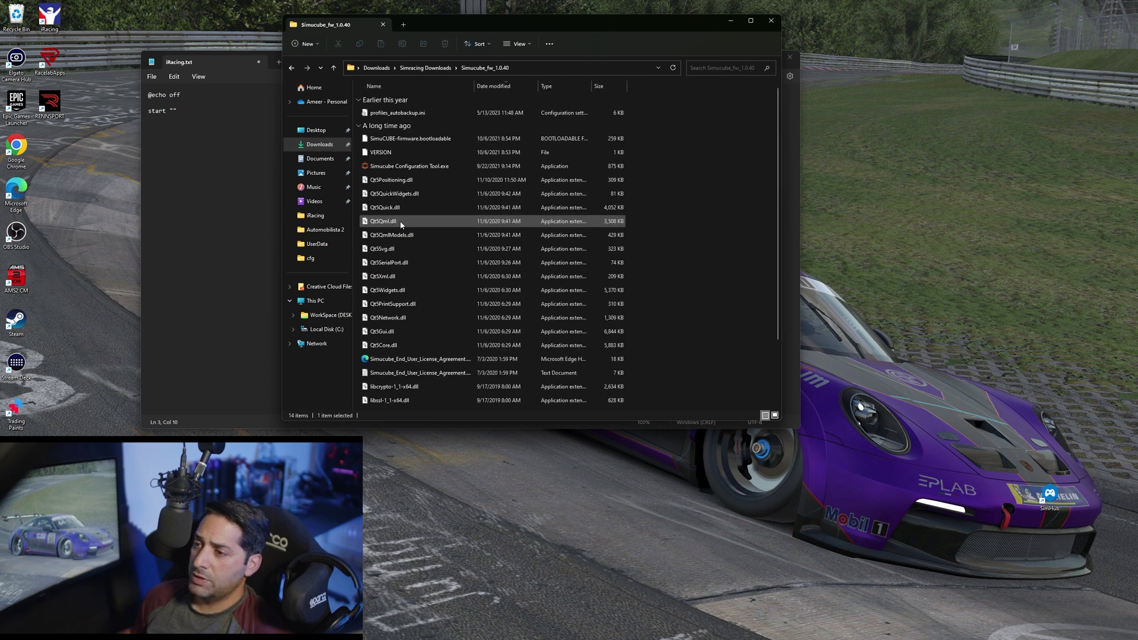
{"action": "right_click", "coordinate": [406, 170]}
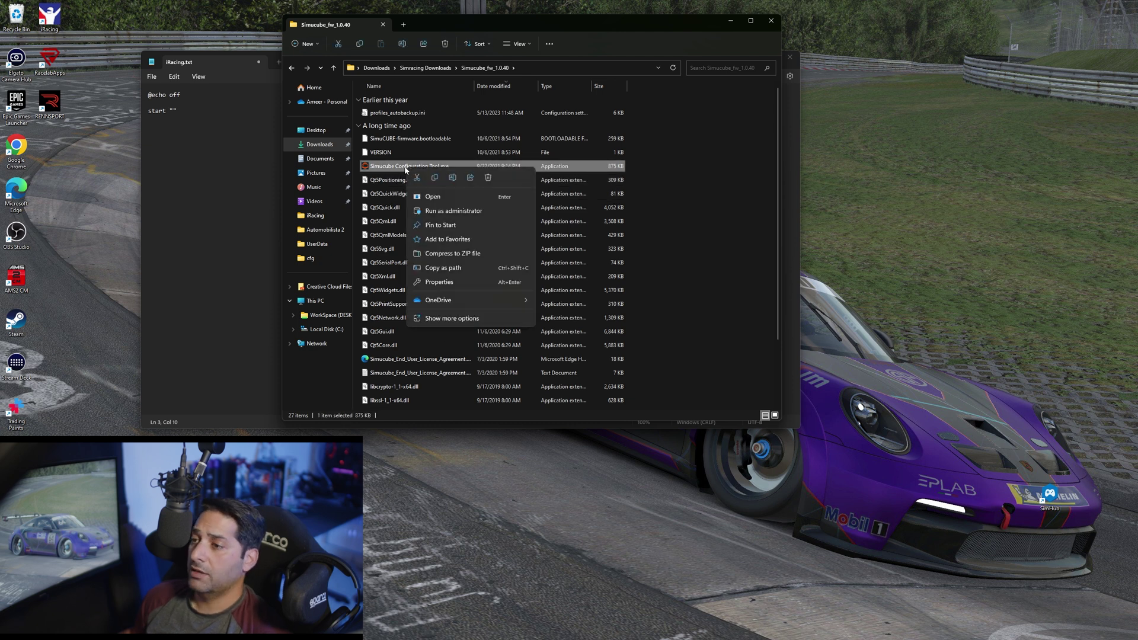
{"action": "left_click", "coordinate": [450, 268]}
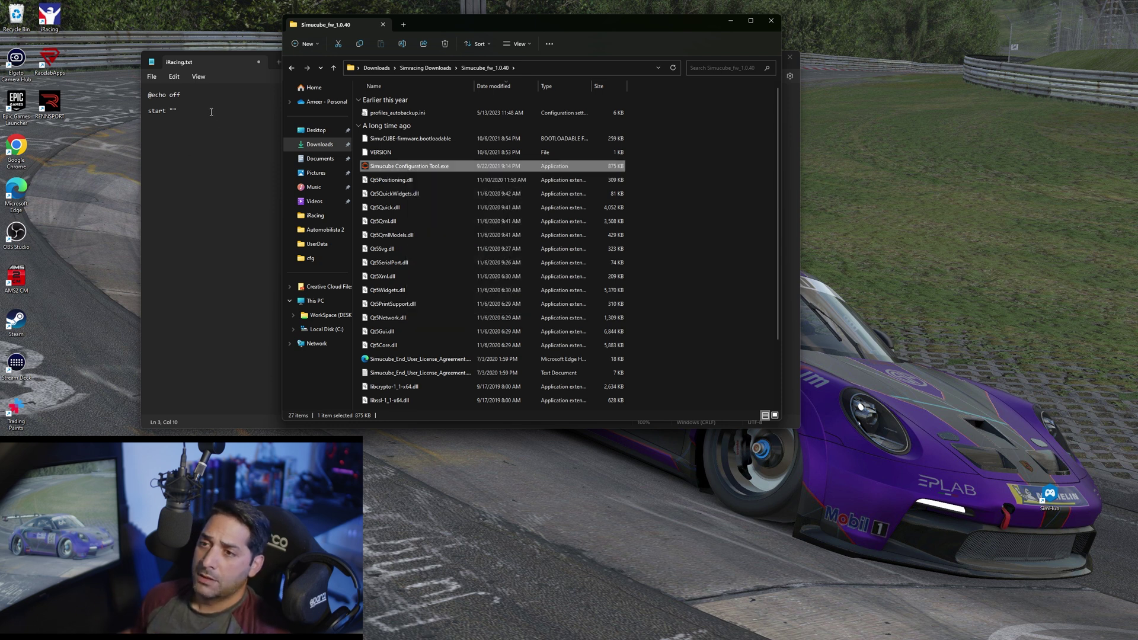
{"action": "left_click", "coordinate": [211, 112]}
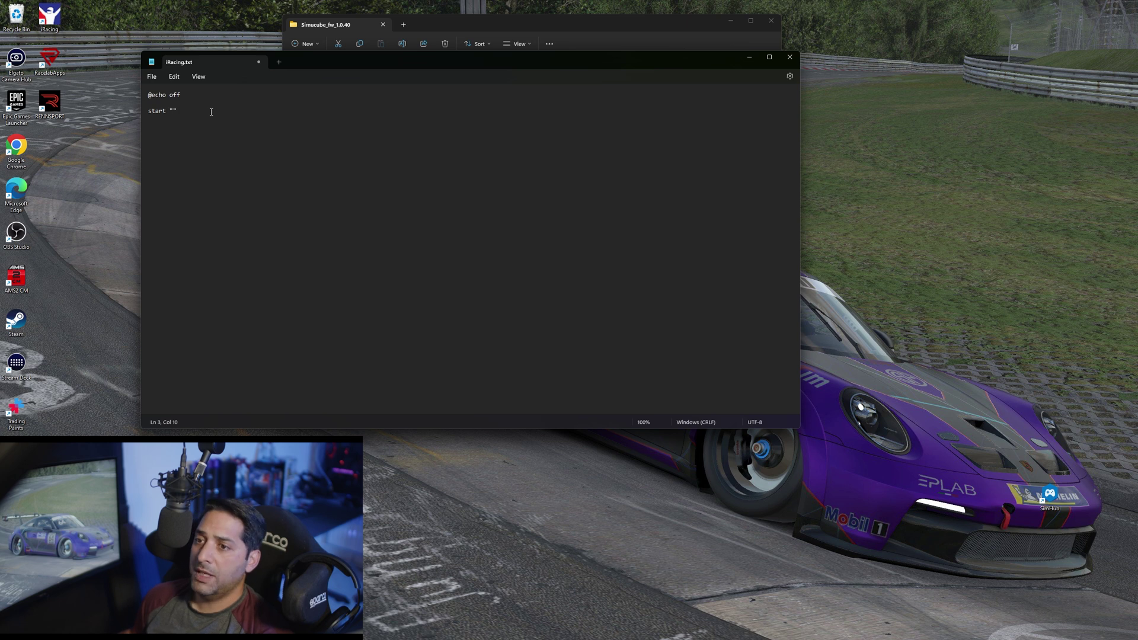
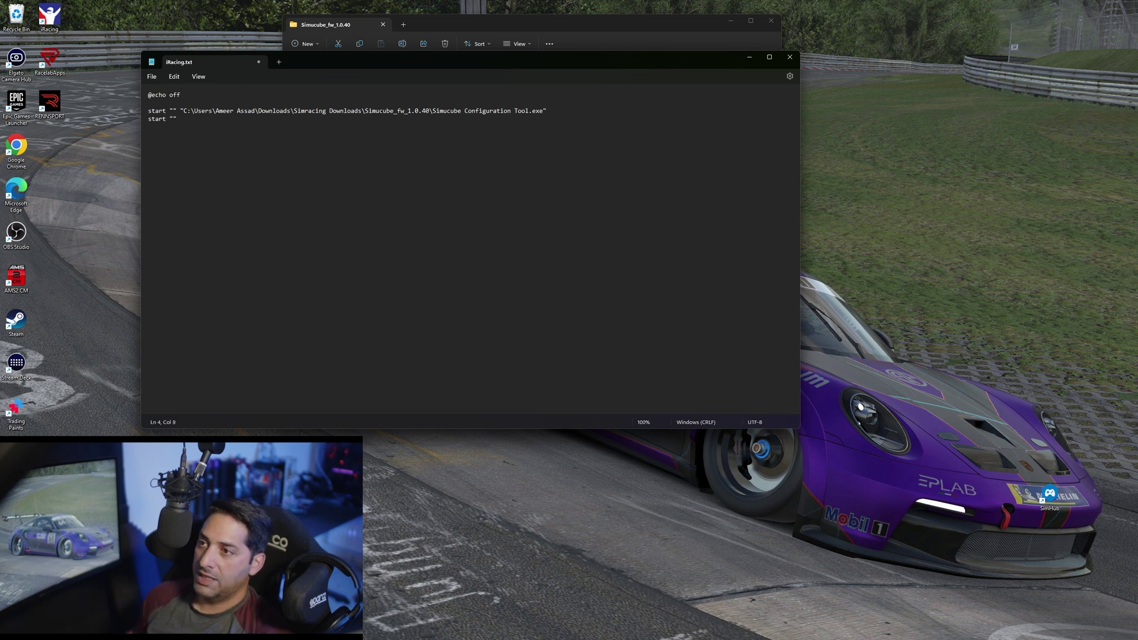
Paste the Simucube tool path into the first start line and begin the next start line
{"action": "left_click", "coordinate": [488, 26]}
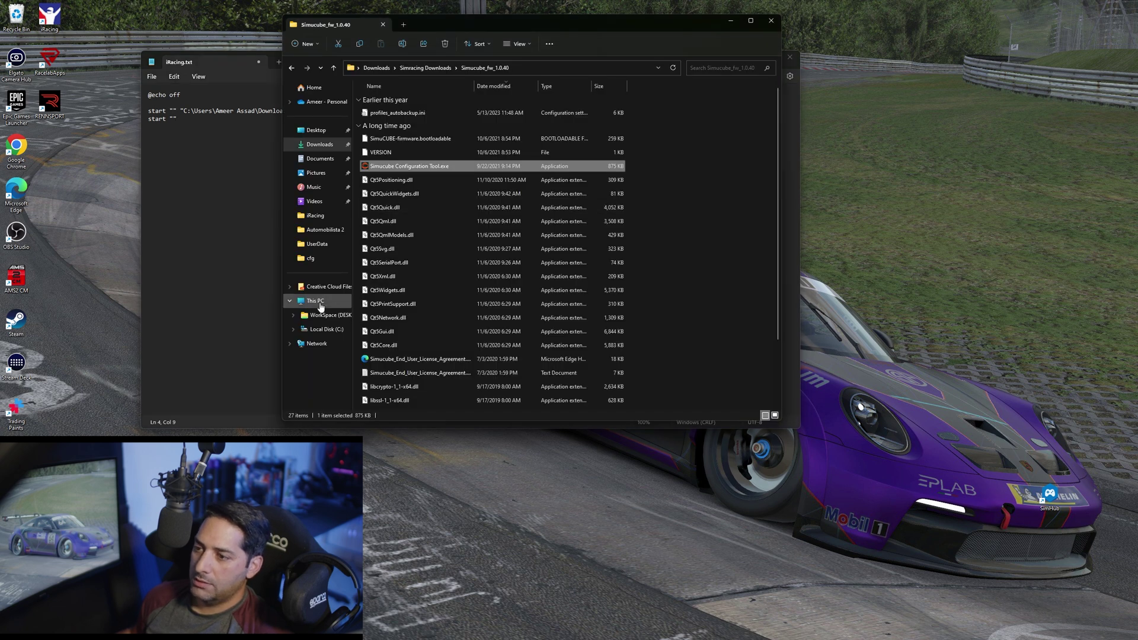
Open the SimHub folder under C:\Program Files (x86)
{"action": "left_click", "coordinate": [323, 329]}
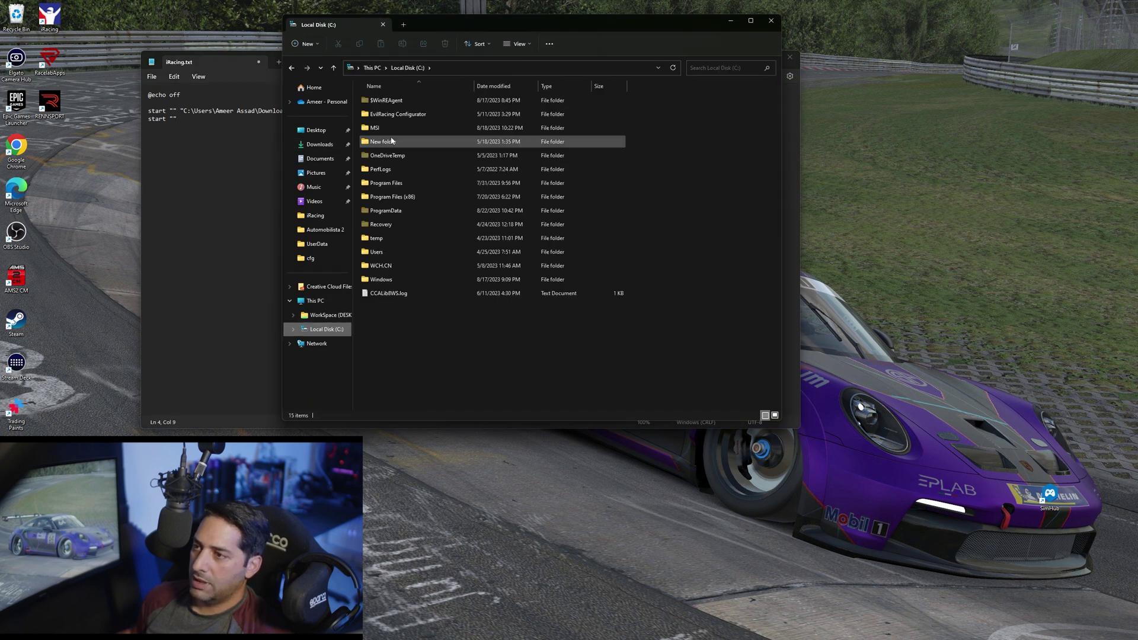
{"action": "double_click", "coordinate": [400, 197]}
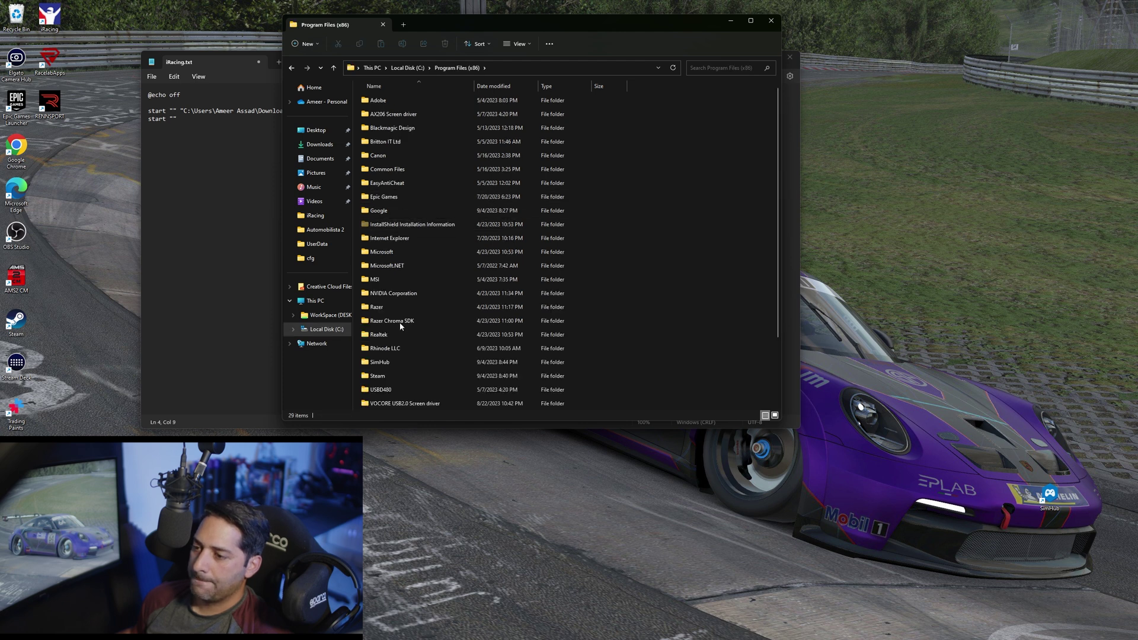
{"action": "double_click", "coordinate": [392, 362]}
Locate SimHubWPF.exe, copy its full path, and return to iRacing.txt
{"action": "scroll", "coordinate": [400, 243], "scroll_direction": "down", "scroll_amount": 20}
{"action": "left_click", "coordinate": [400, 240]}
{"action": "scroll", "coordinate": [400, 243], "scroll_direction": "down", "scroll_amount": 3}
{"action": "scroll", "coordinate": [401, 247], "scroll_direction": "down", "scroll_amount": 6}
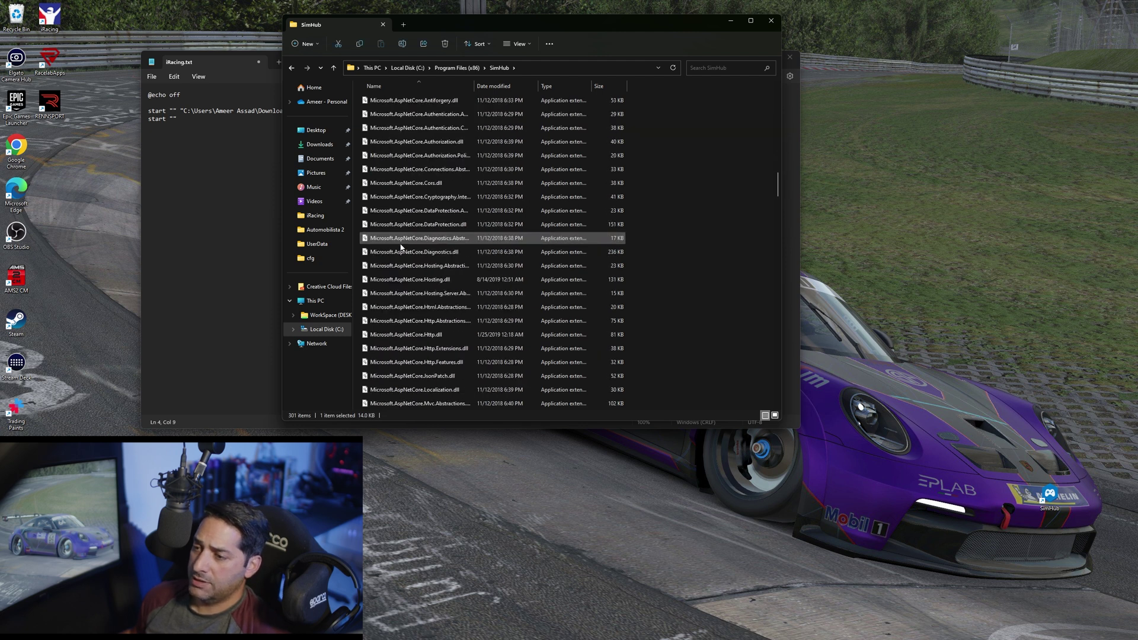
{"action": "left_click", "coordinate": [401, 247]}
{"action": "scroll", "coordinate": [400, 247], "scroll_direction": "down", "scroll_amount": 5}
{"action": "scroll", "coordinate": [400, 247], "scroll_direction": "down", "scroll_amount": 20}
{"action": "scroll", "coordinate": [401, 247], "scroll_direction": "down", "scroll_amount": 15}
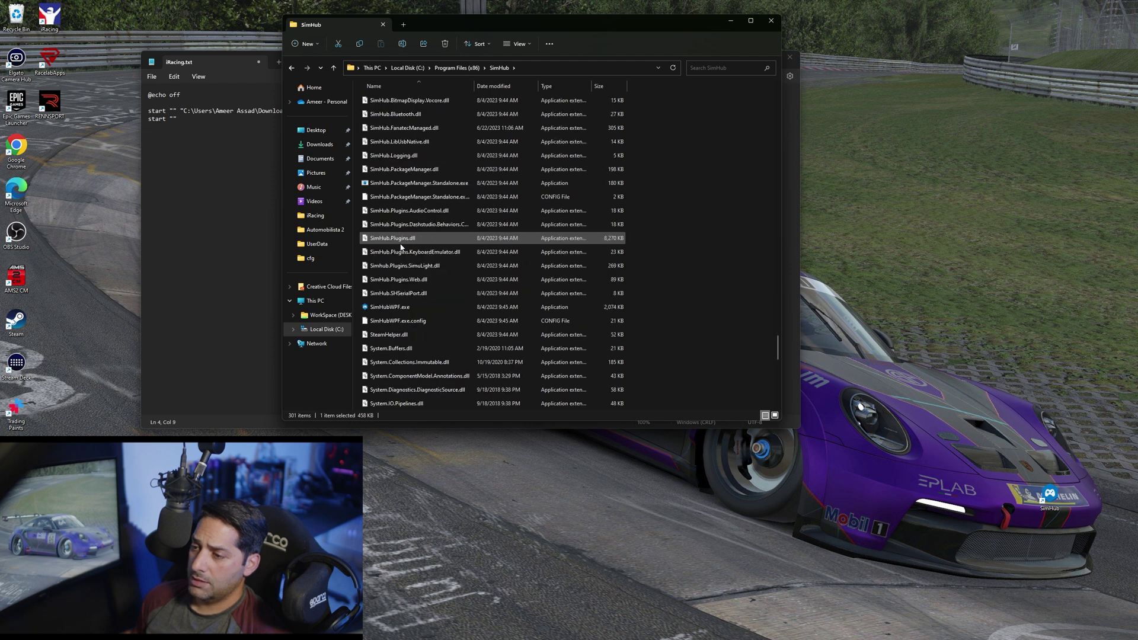
{"action": "right_click", "coordinate": [388, 308]}
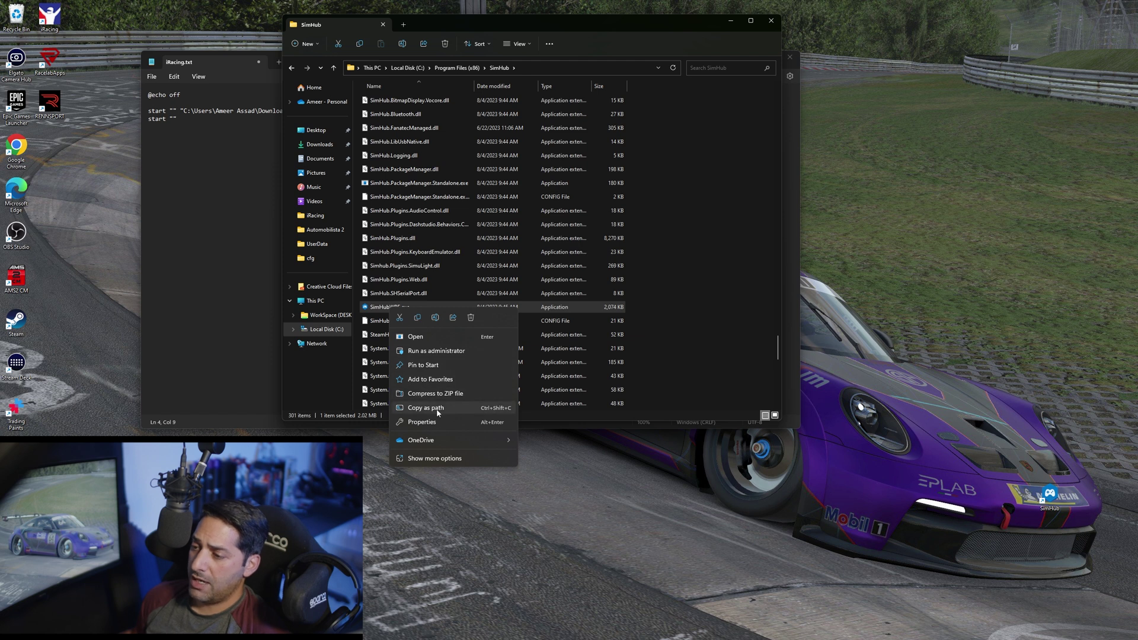
{"action": "left_click", "coordinate": [437, 409]}
{"action": "left_click", "coordinate": [212, 124]}
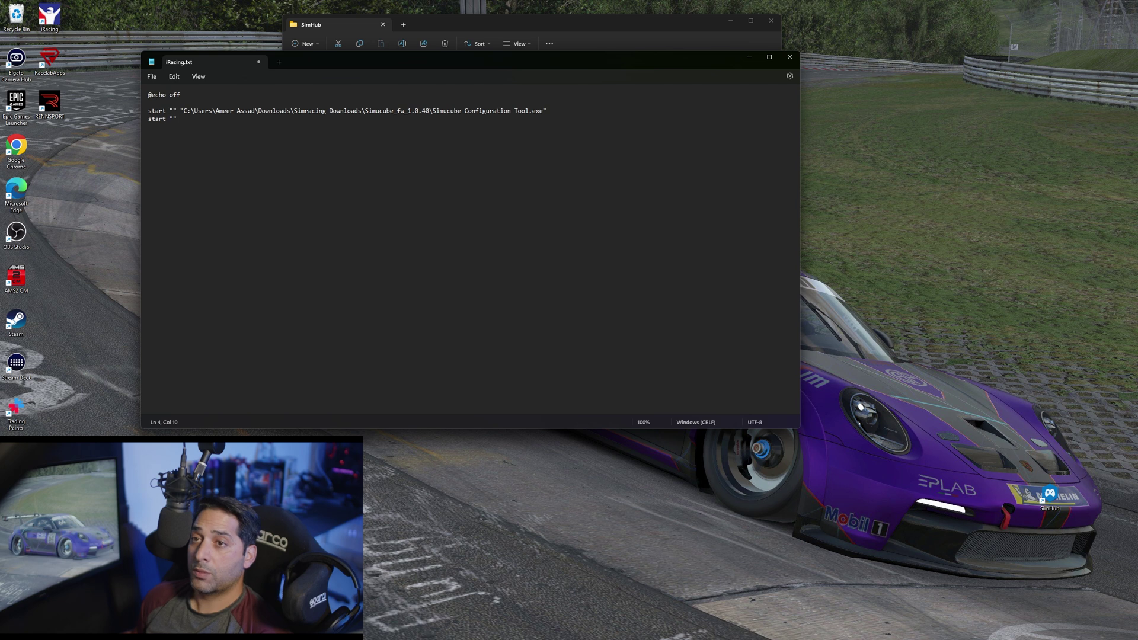
Paste the SimHub path into the second start line and begin a third start line
{"action": "key", "text": "ctrl+v"}
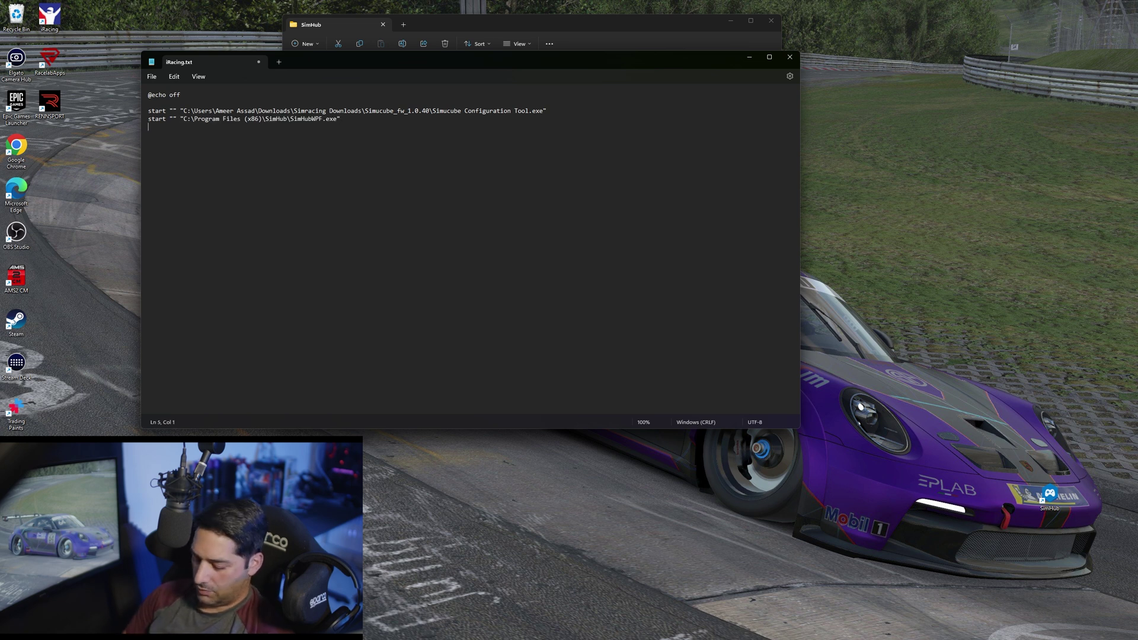
{"action": "type", "text": "start"}
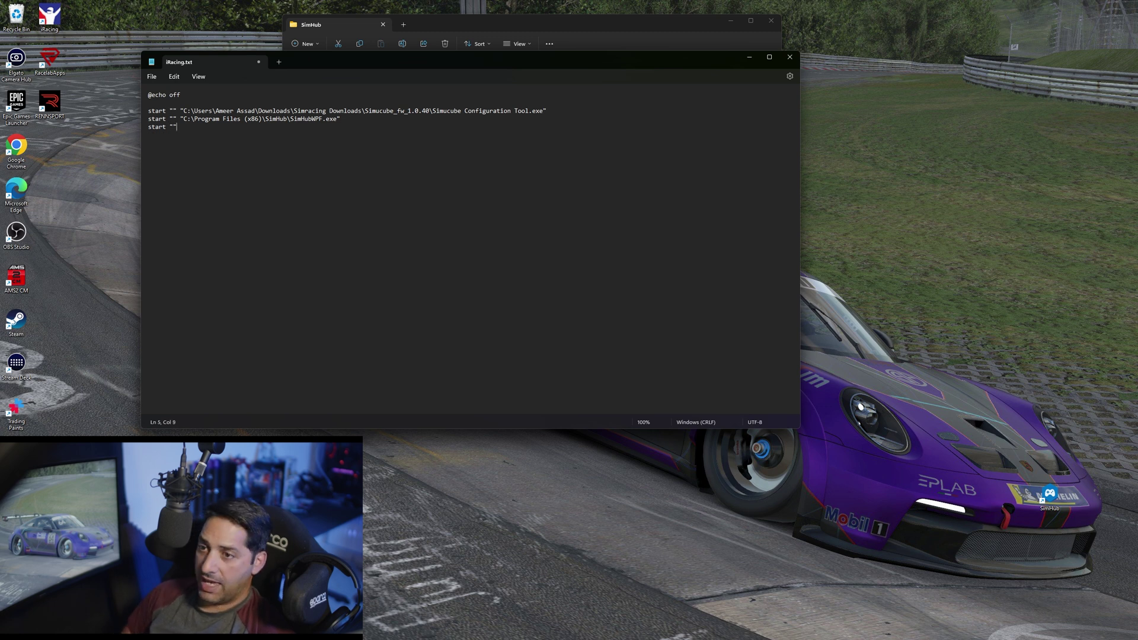
Copy the path of CrewChiefV4.exe from Program Files (x86)\Britton IT Ltd\CrewChiefV4
{"action": "left_click", "coordinate": [464, 22]}
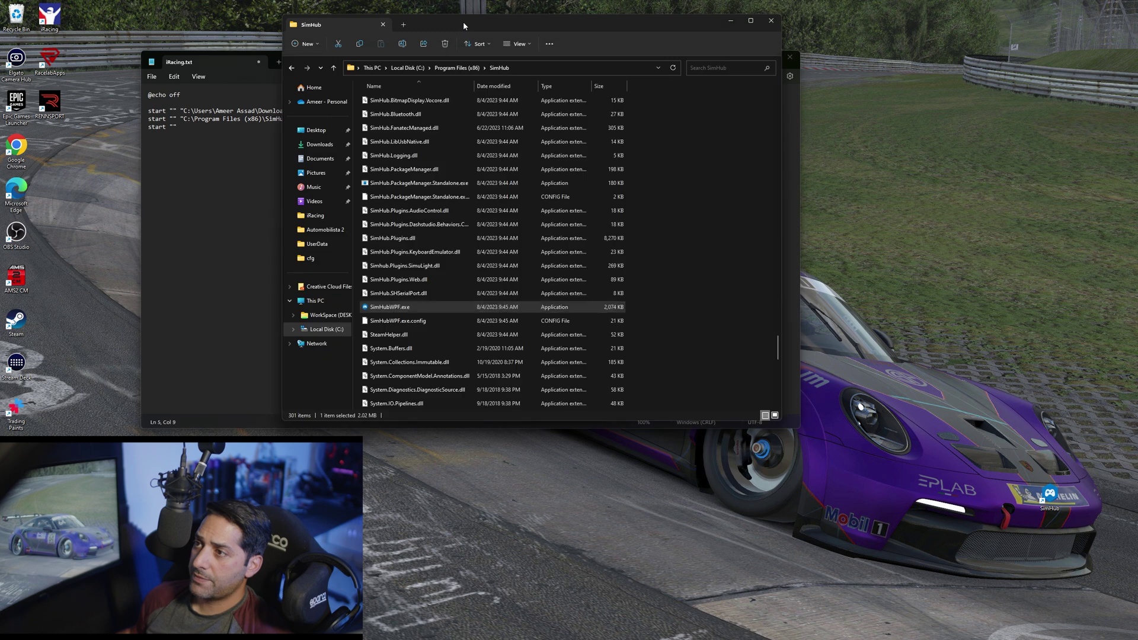
{"action": "key", "text": "alt+Up"}
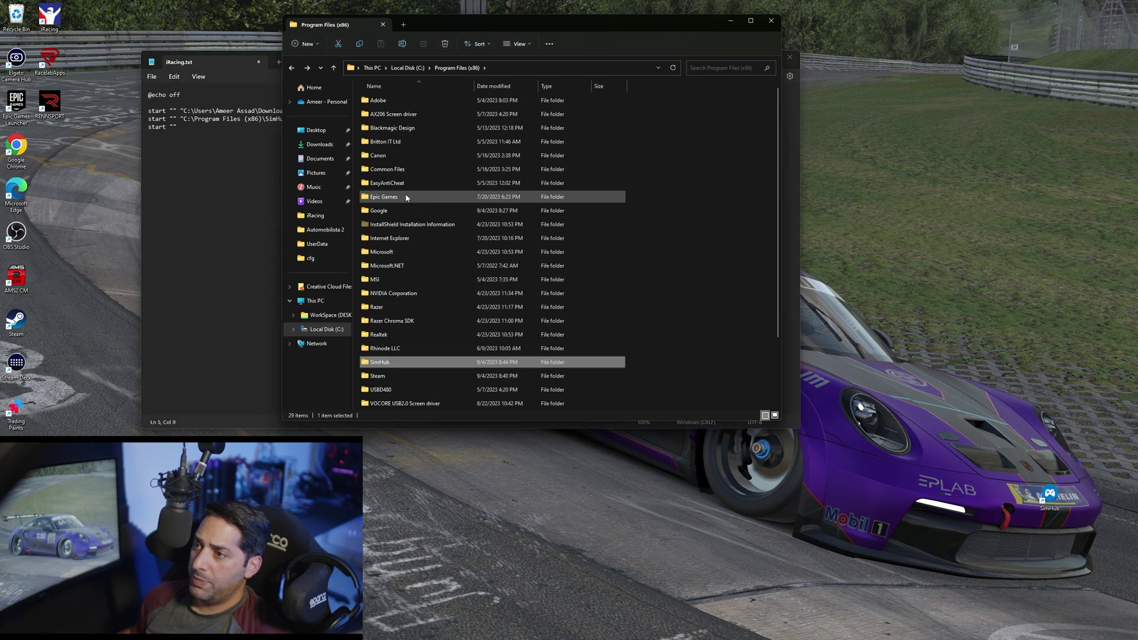
{"action": "double_click", "coordinate": [388, 142]}
{"action": "double_click", "coordinate": [395, 102]}
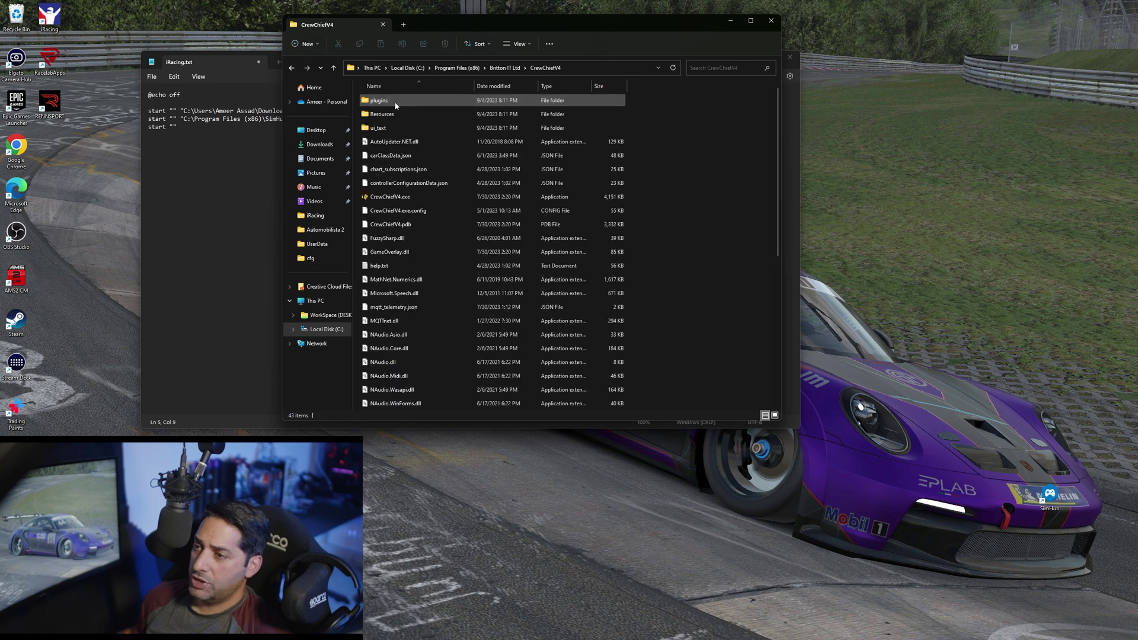
{"action": "right_click", "coordinate": [392, 196]}
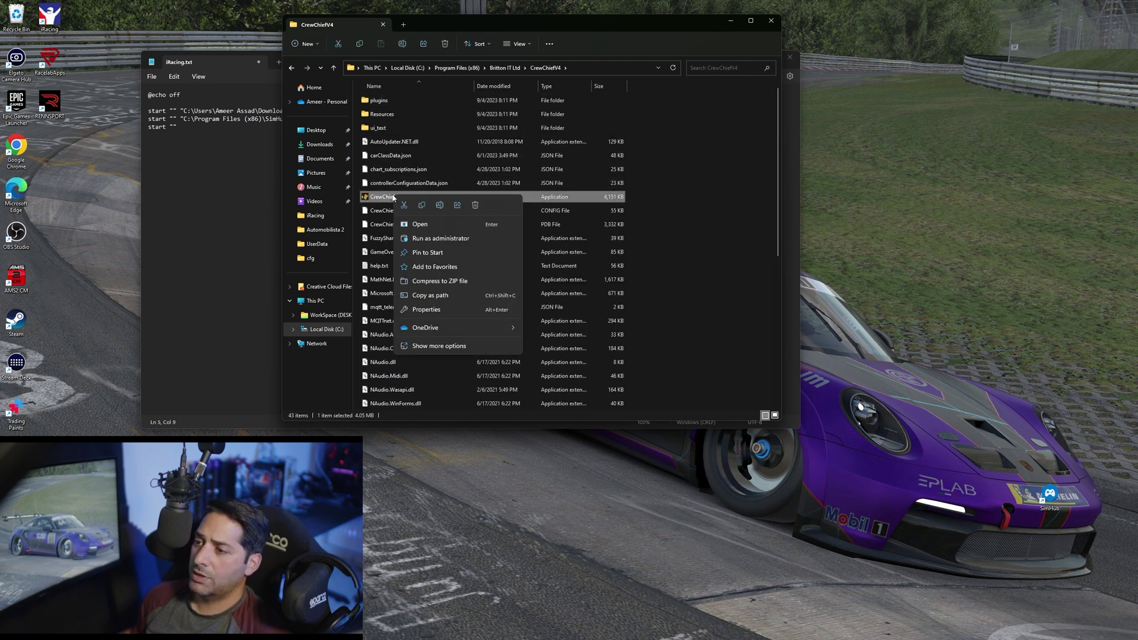
{"action": "left_click", "coordinate": [439, 300]}
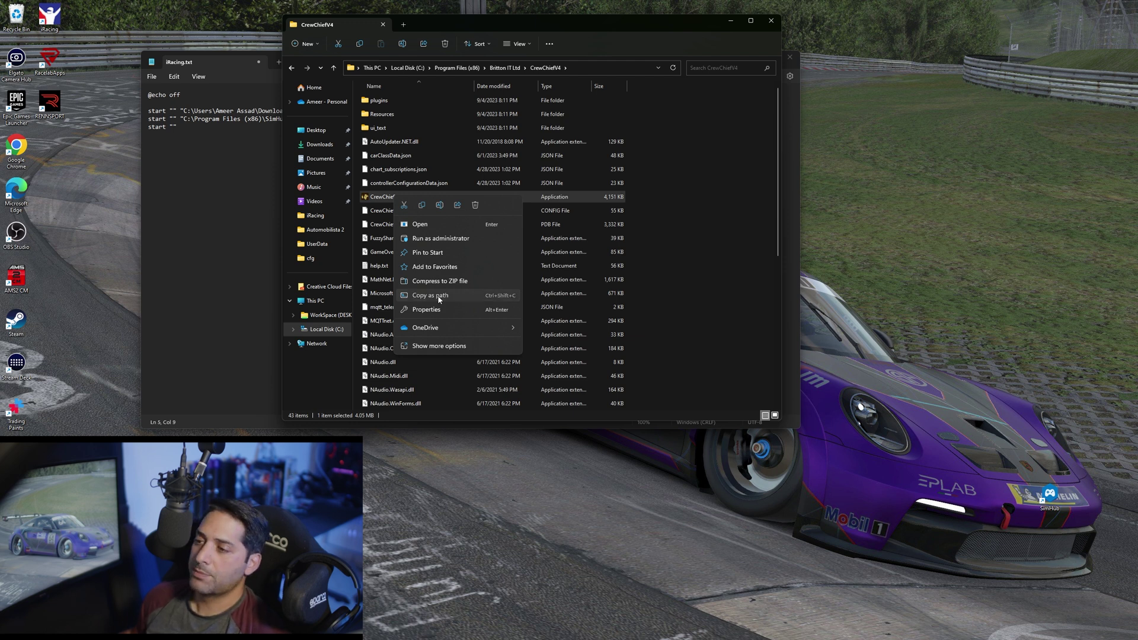
Paste the CrewChiefV4.exe path into the third line and begin a fourth start "" line
{"action": "left_click", "coordinate": [205, 127]}
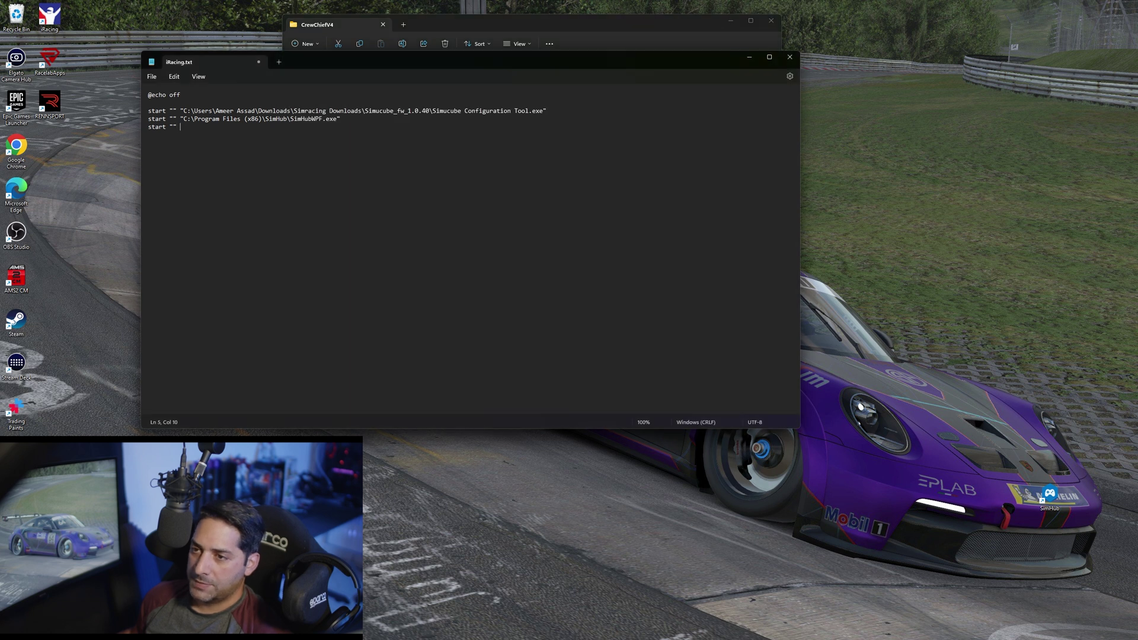
{"action": "key", "text": "ctrl+v"}
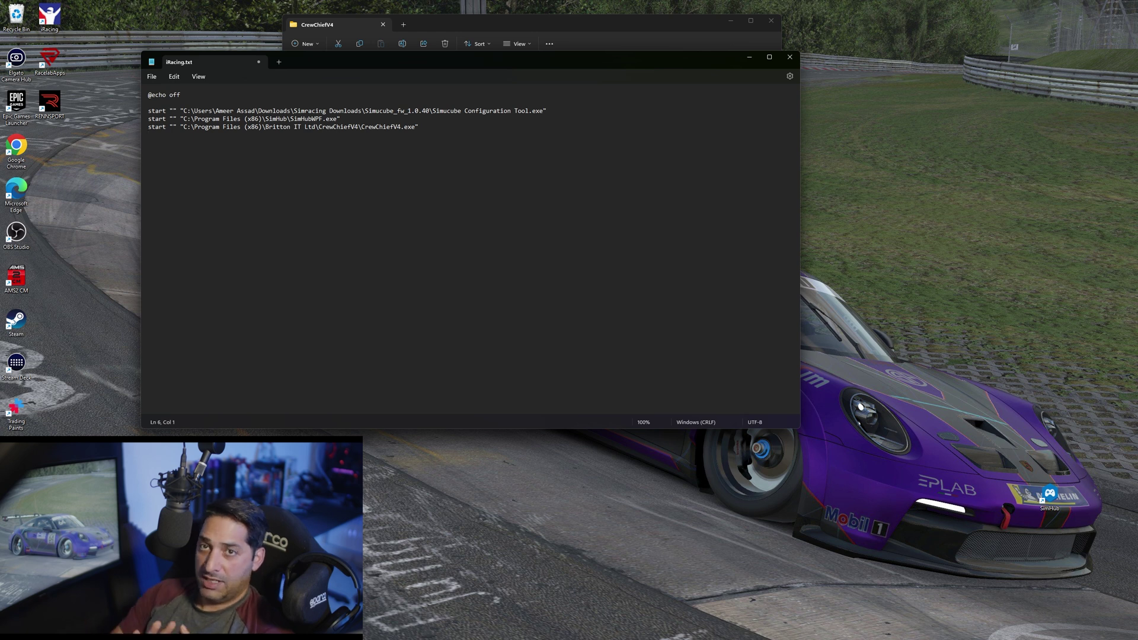
{"action": "type", "text": "start"}
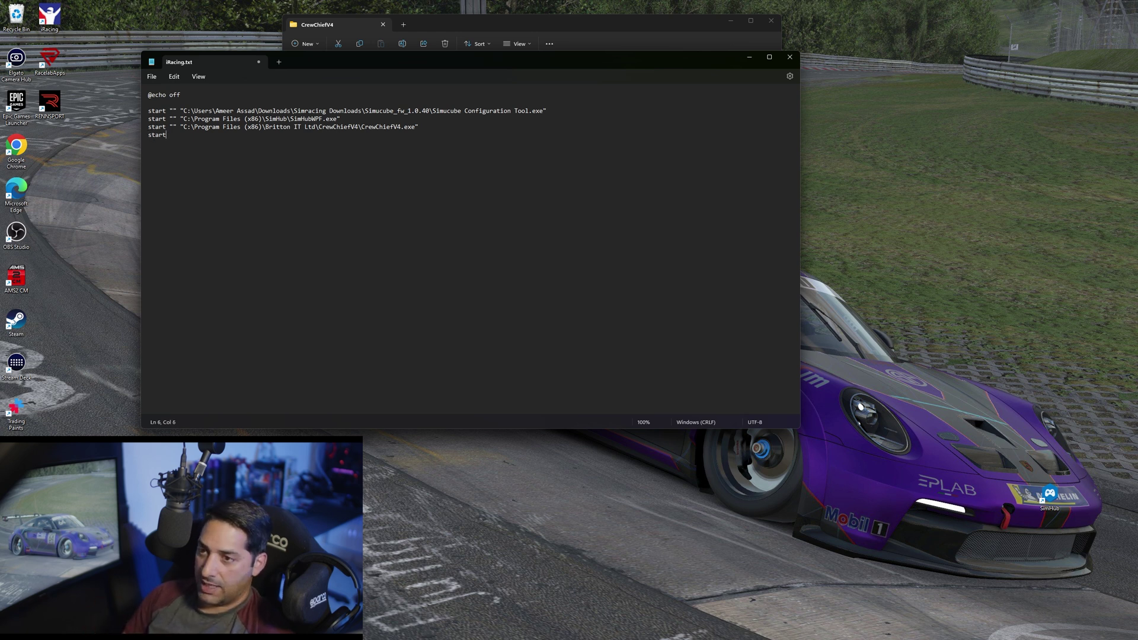
{"action": "type", "text": " \"\""}
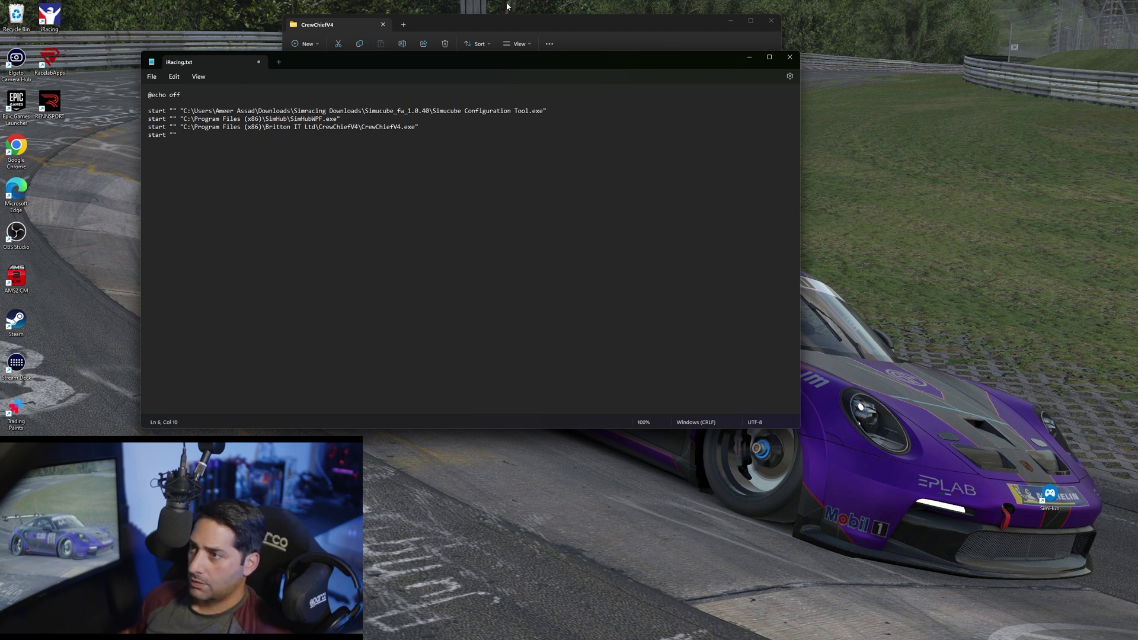
Copy the path of iRacingUI.exe from Program Files (x86)\Steam\steamapps\common\iRacing\ui
{"action": "left_click", "coordinate": [514, 20]}
{"action": "key", "text": "alt+Up"}
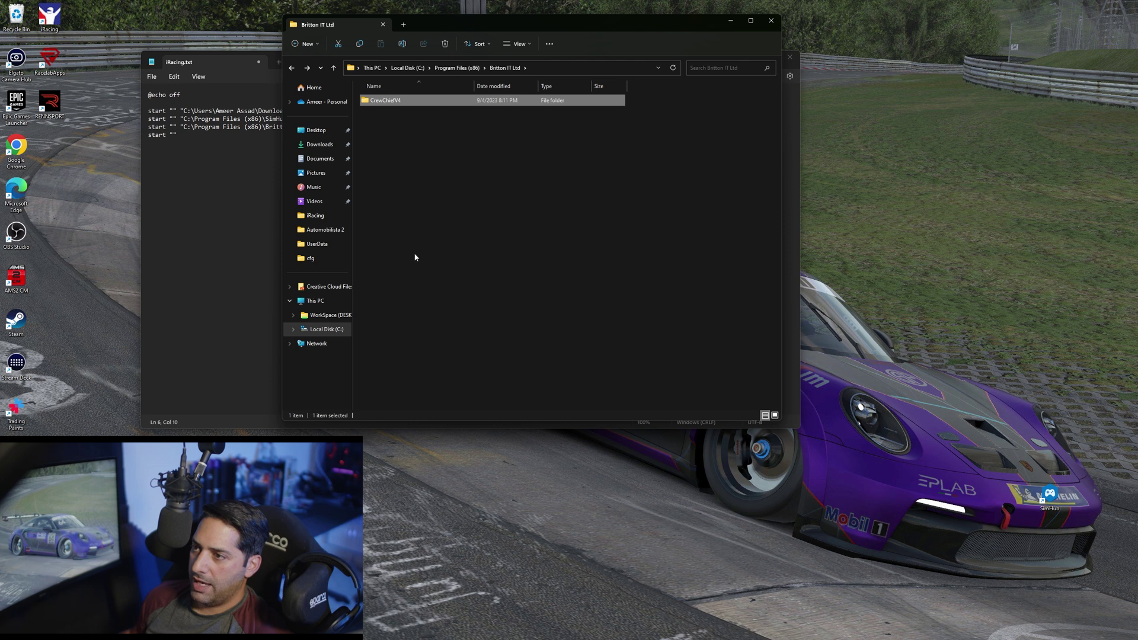
{"action": "key", "text": "alt+Up"}
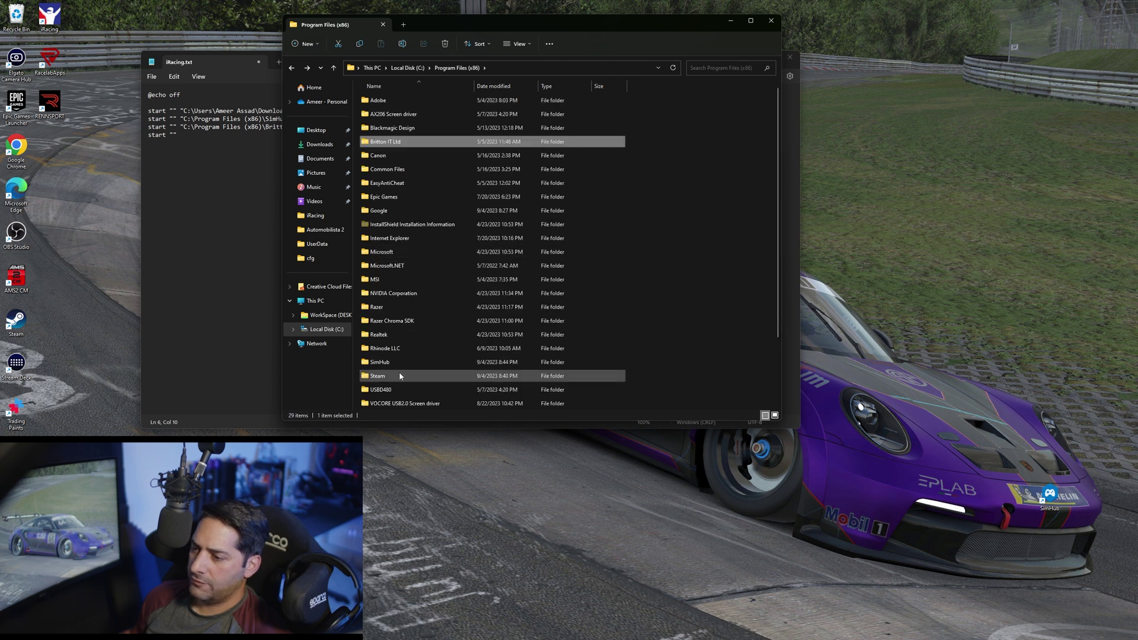
{"action": "double_click", "coordinate": [398, 372]}
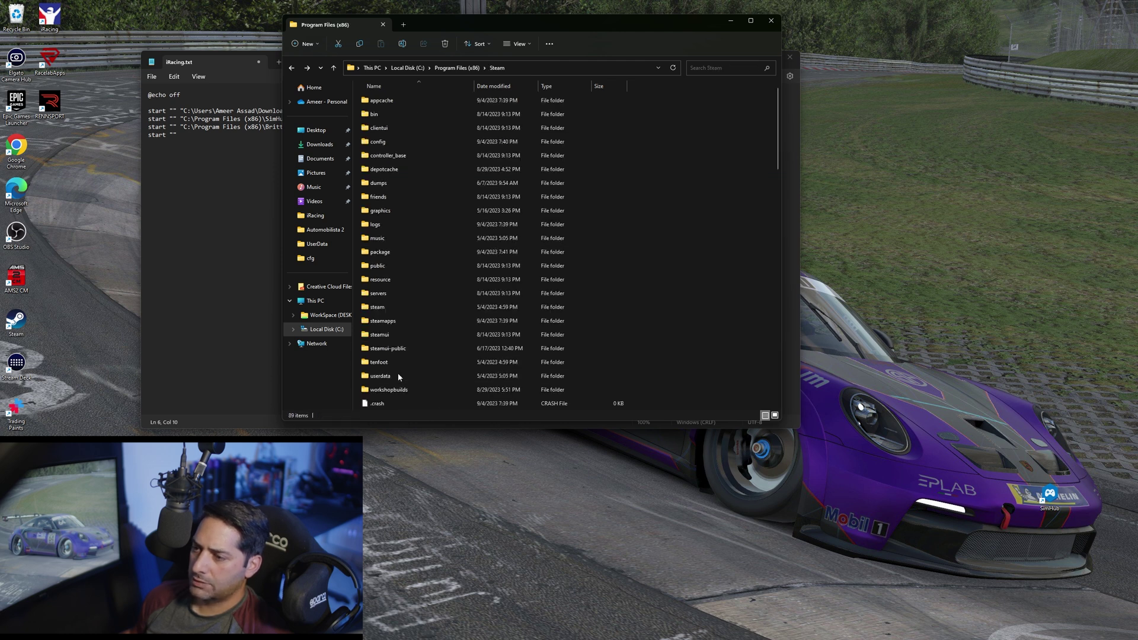
{"action": "double_click", "coordinate": [400, 321]}
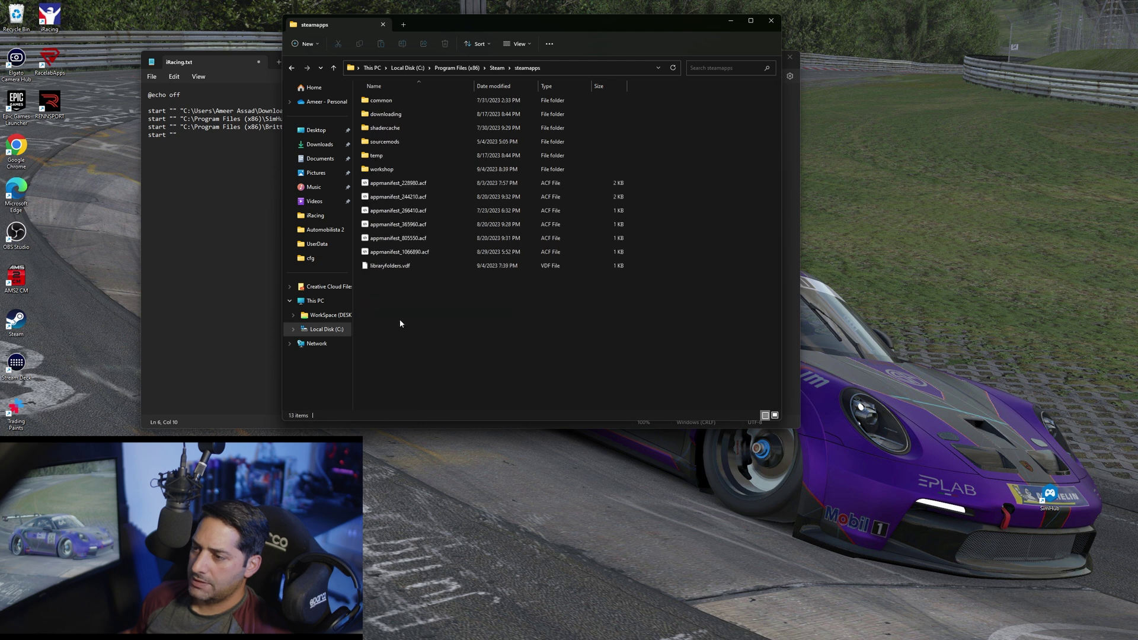
{"action": "double_click", "coordinate": [379, 100]}
{"action": "double_click", "coordinate": [386, 141]}
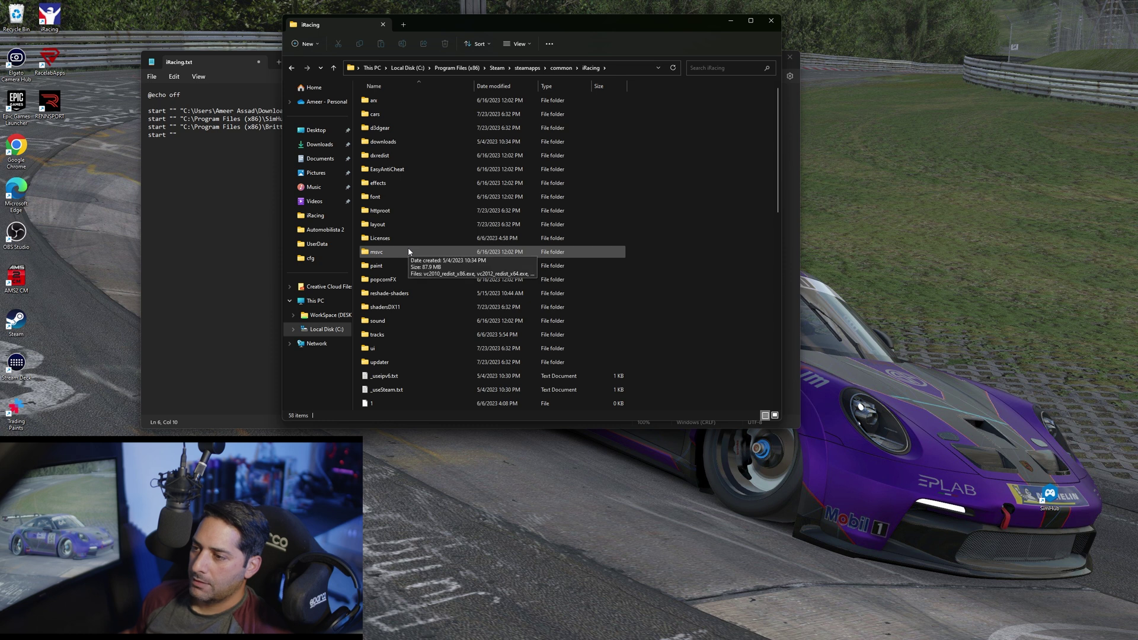
{"action": "double_click", "coordinate": [397, 349]}
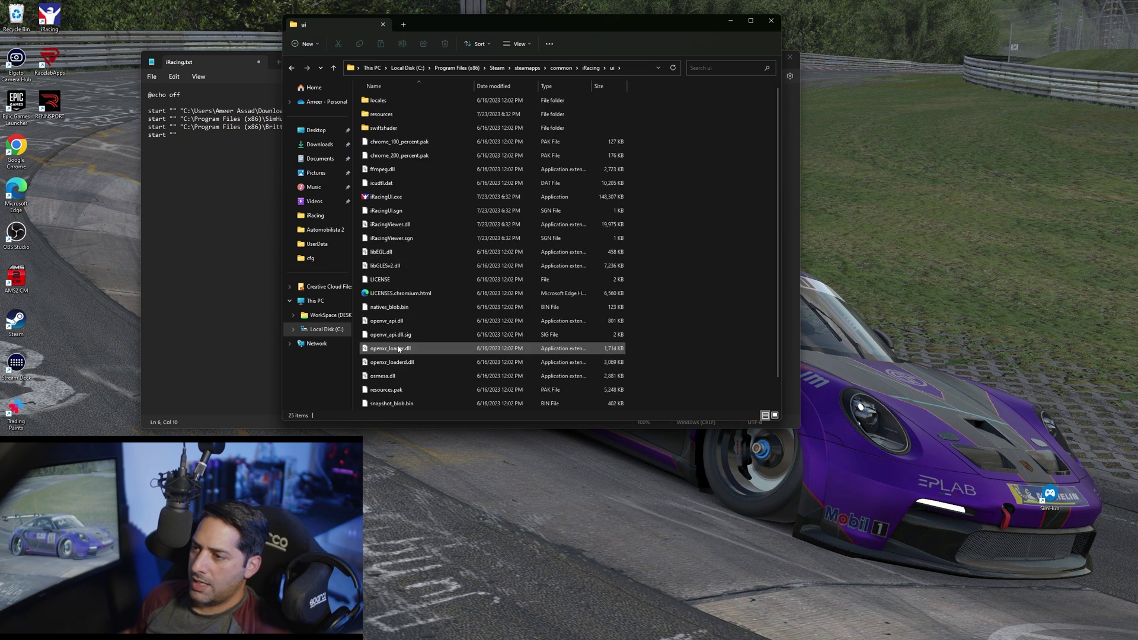
{"action": "right_click", "coordinate": [388, 199]}
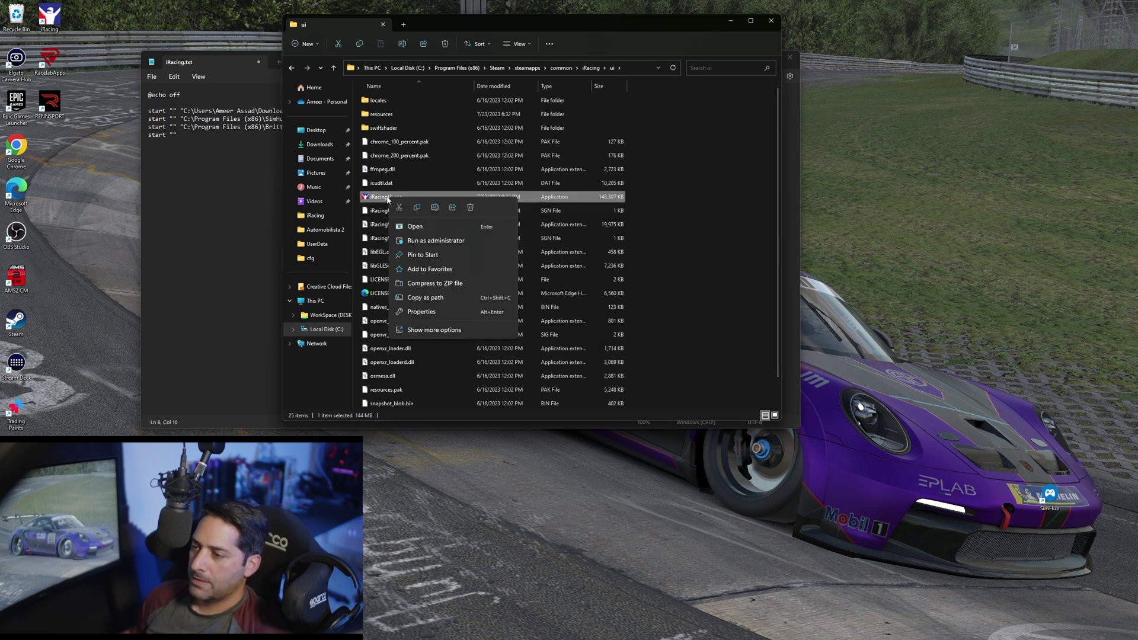
{"action": "left_click", "coordinate": [437, 299]}
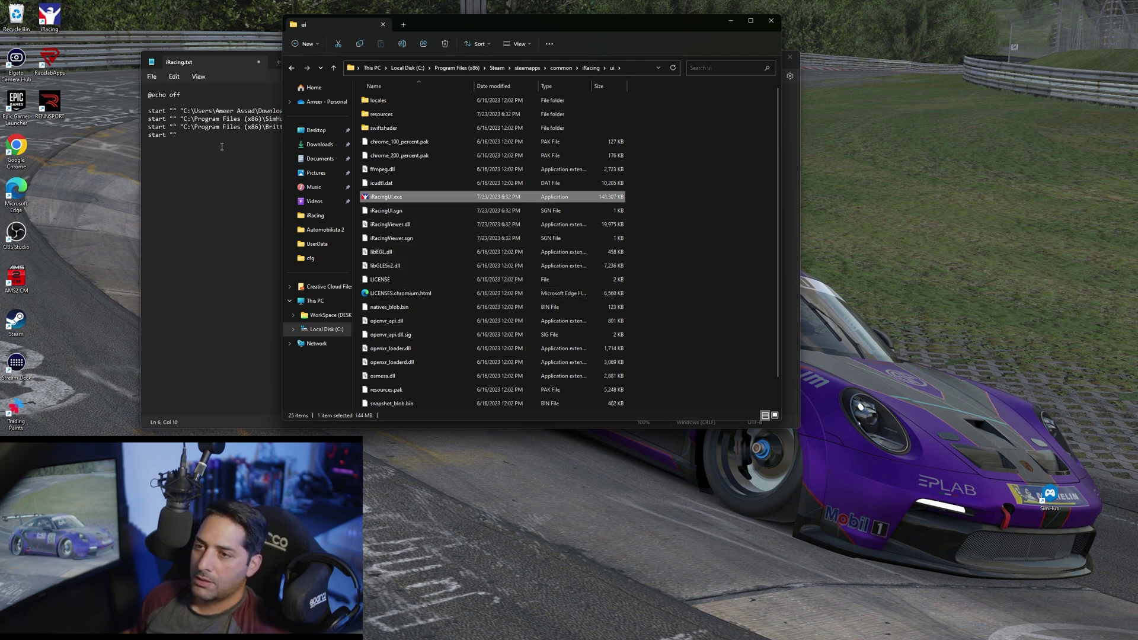
{"action": "left_click", "coordinate": [215, 138]}
Paste the "C:\Program Files (x86)\Steam\steamapps\common\iRacing\ui\iRacingUI.exe" path into the fourth start line
{"action": "key", "text": "ctrl+v"}
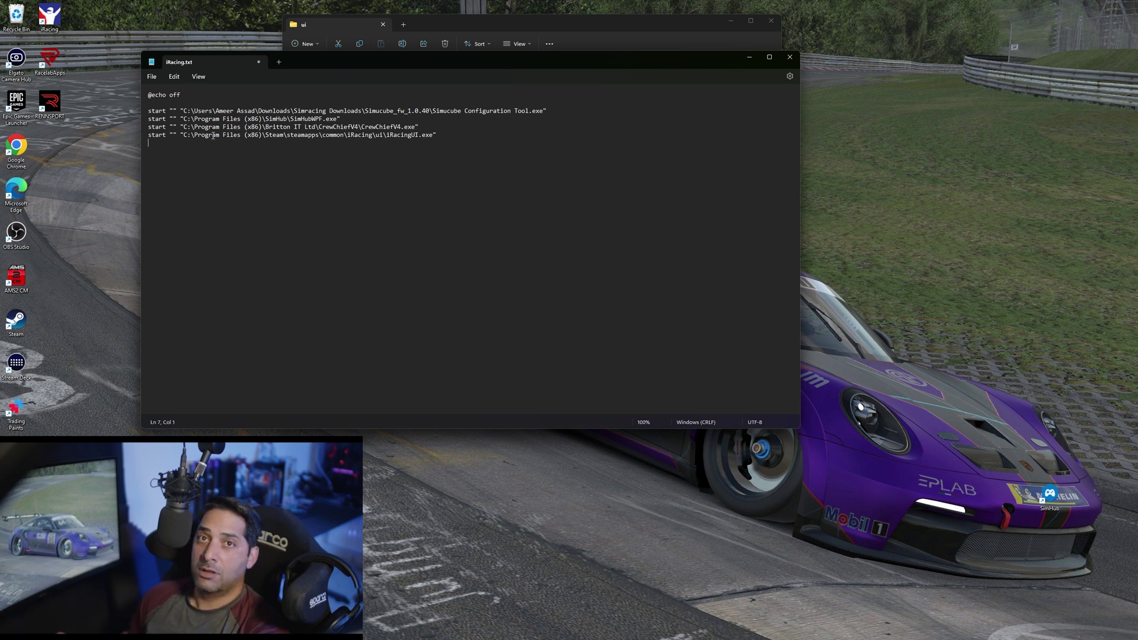
{"action": "left_click", "coordinate": [153, 78]}
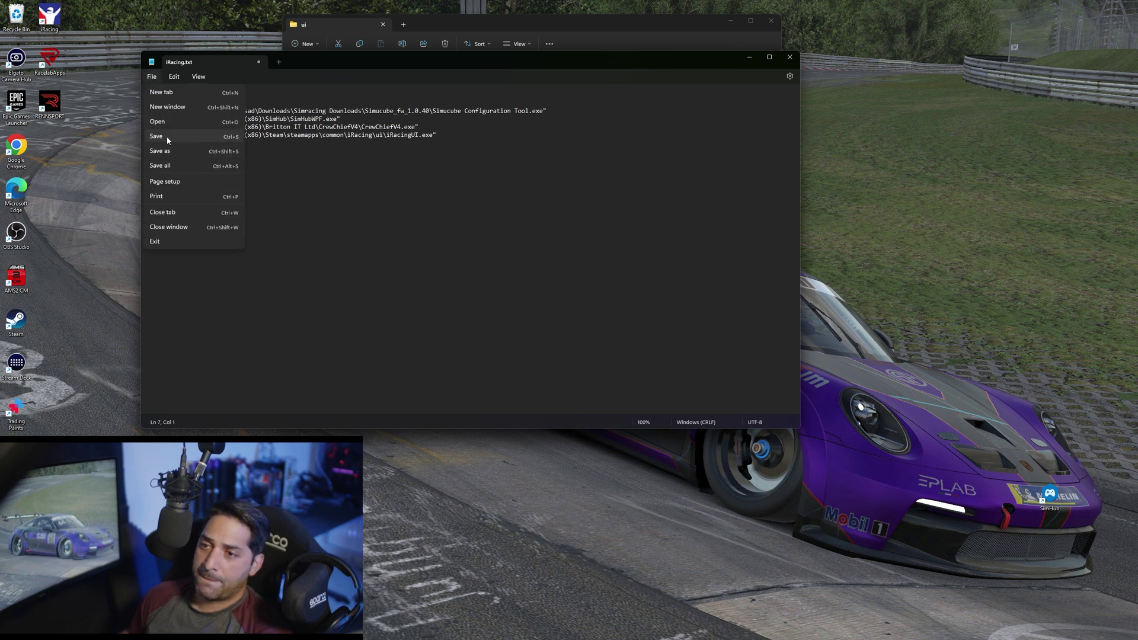
Save iRacing.txt, close Notepad and File Explorer, and move the file icon to the desktop's top-left
{"action": "left_click", "coordinate": [166, 136]}
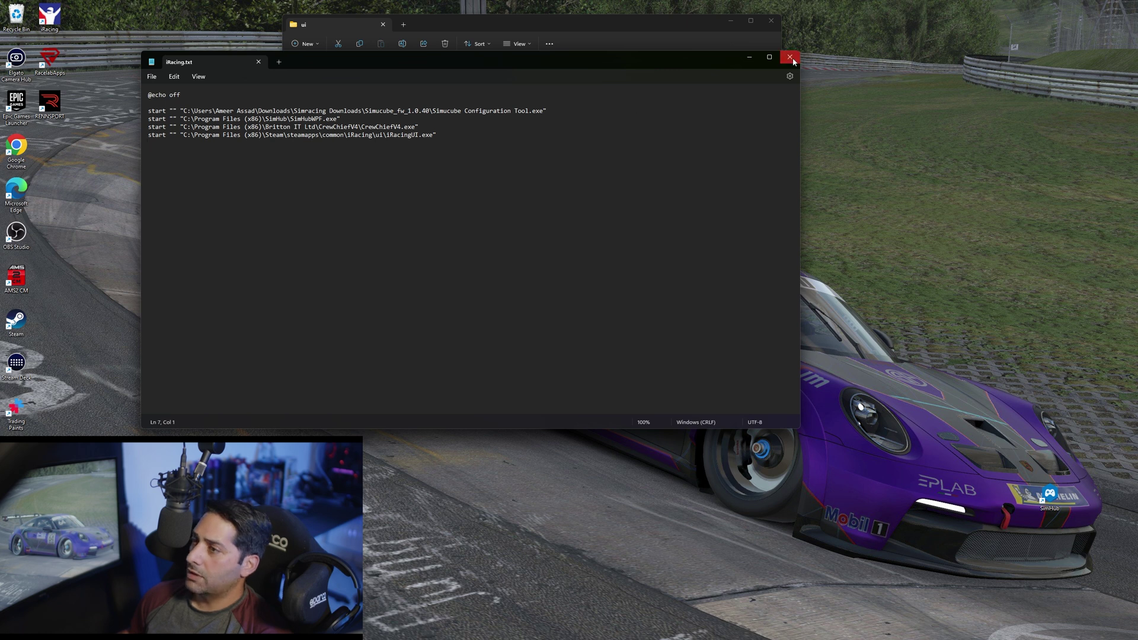
{"action": "left_click", "coordinate": [789, 57]}
{"action": "left_click", "coordinate": [771, 22]}
{"action": "left_click_drag", "start_coordinate": [317, 107], "coordinate": [251, 64]}
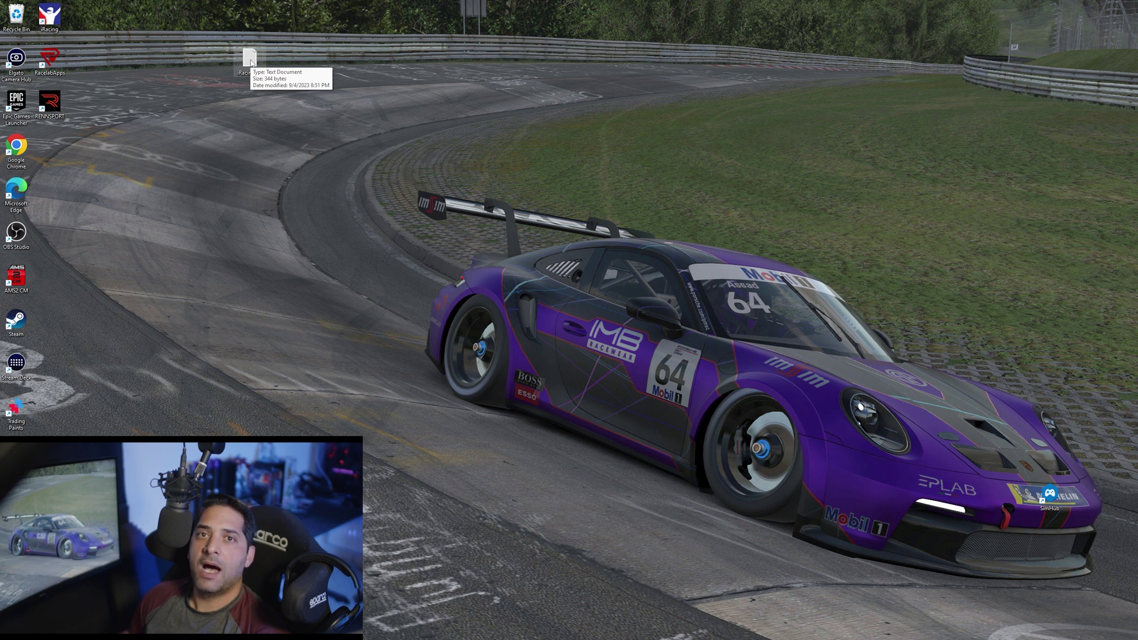
Rename the desktop file iRacing.txt to iRacing.bat by changing its extension from txt to bat
{"action": "right_click", "coordinate": [251, 62]}
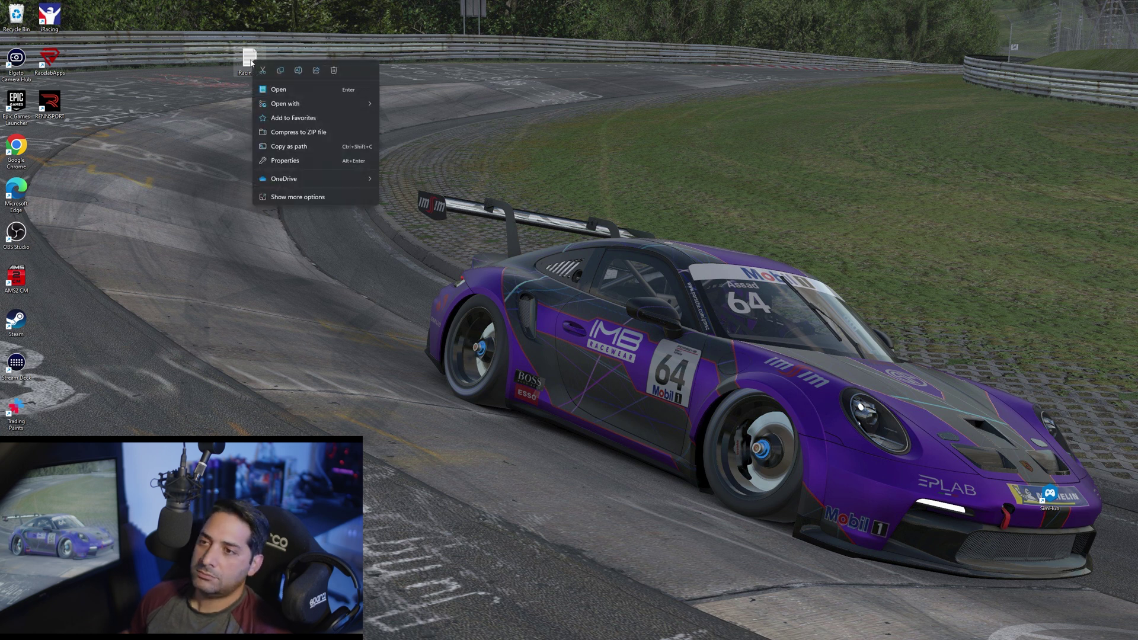
{"action": "left_click", "coordinate": [299, 197]}
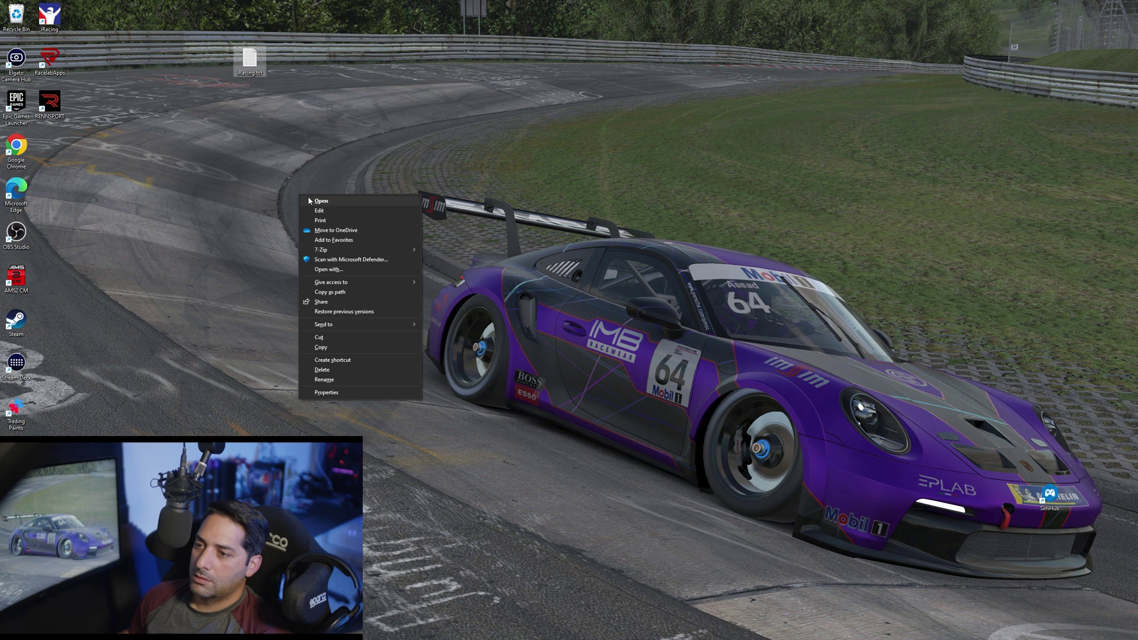
{"action": "left_click", "coordinate": [320, 379]}
{"action": "key", "text": "End"}
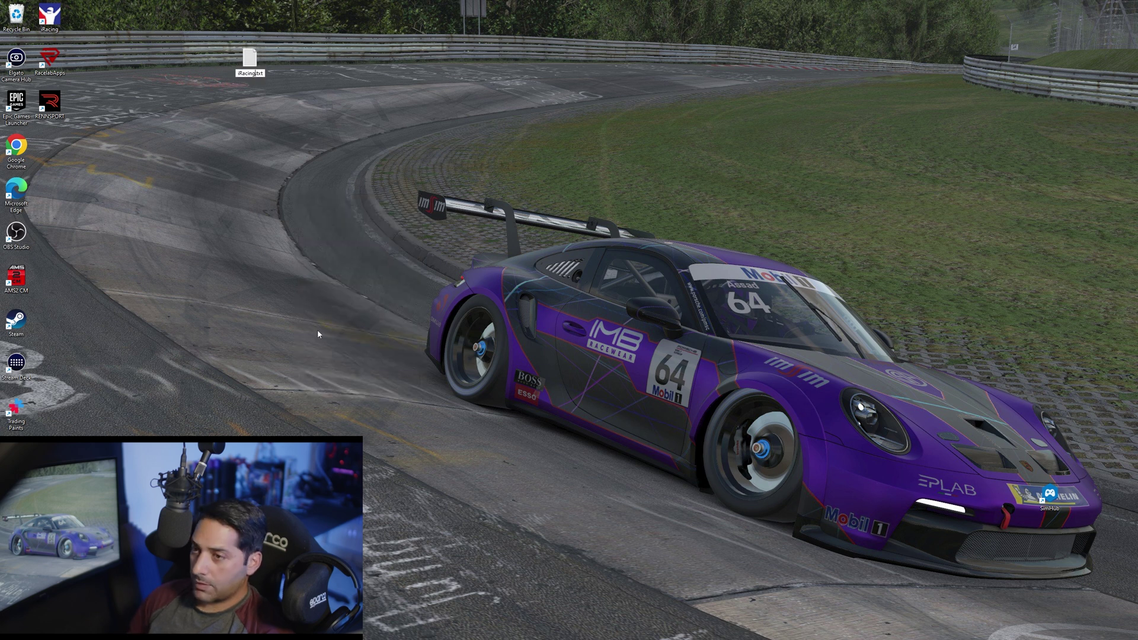
{"action": "key", "text": "BackSpace"}
{"action": "key", "text": "BackSpace"}
{"action": "key", "text": "BackSpace"}
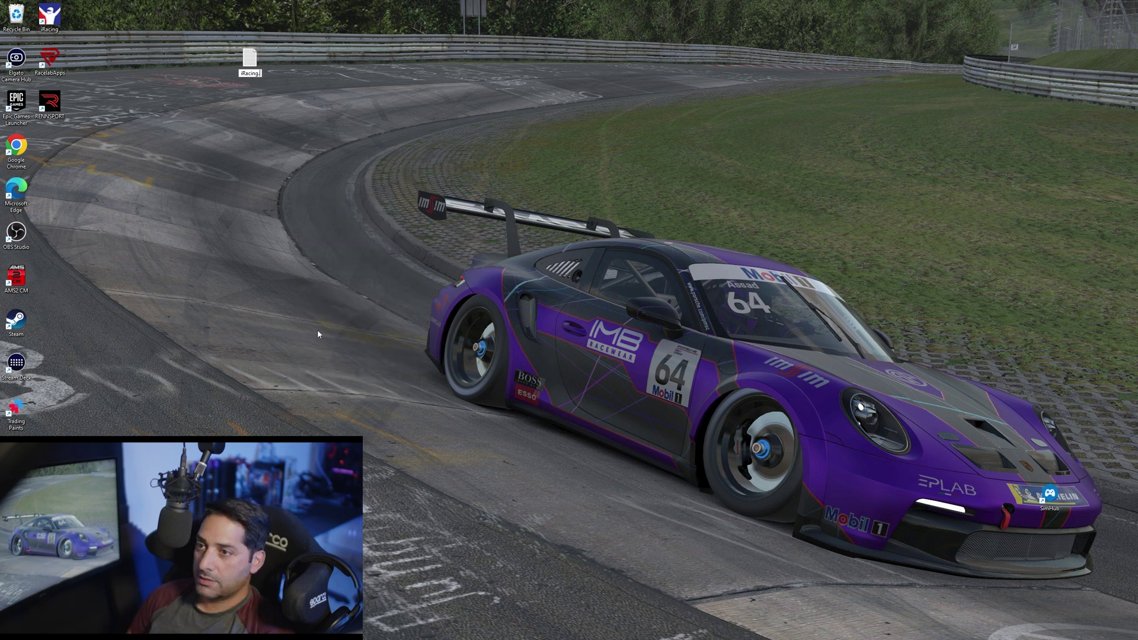
{"action": "type", "text": "bat"}
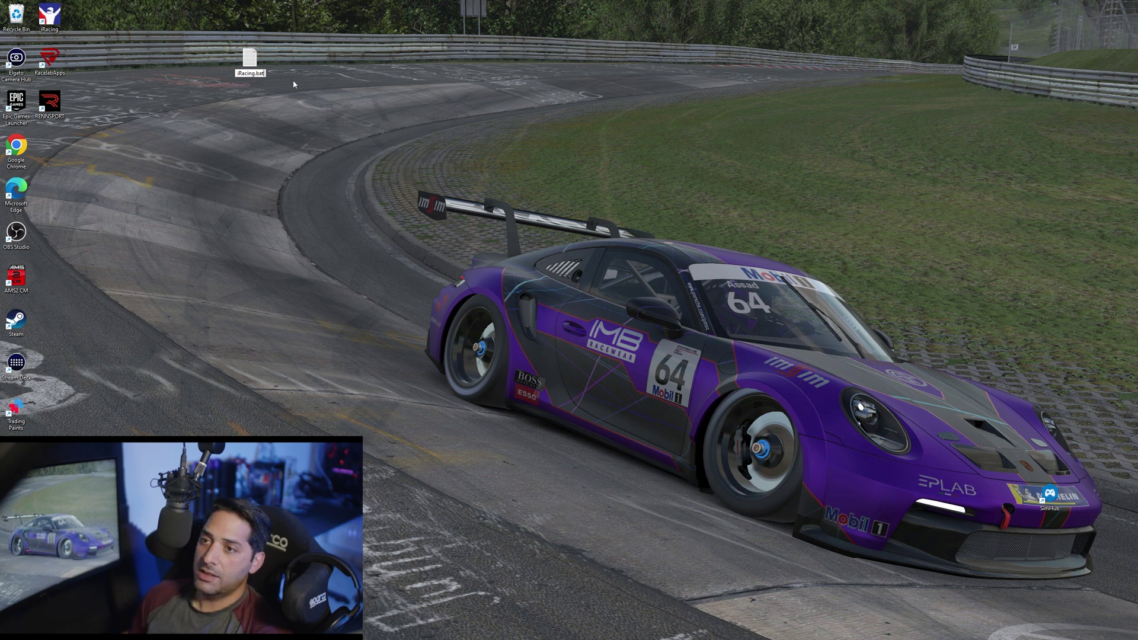
{"action": "key", "text": "Return"}
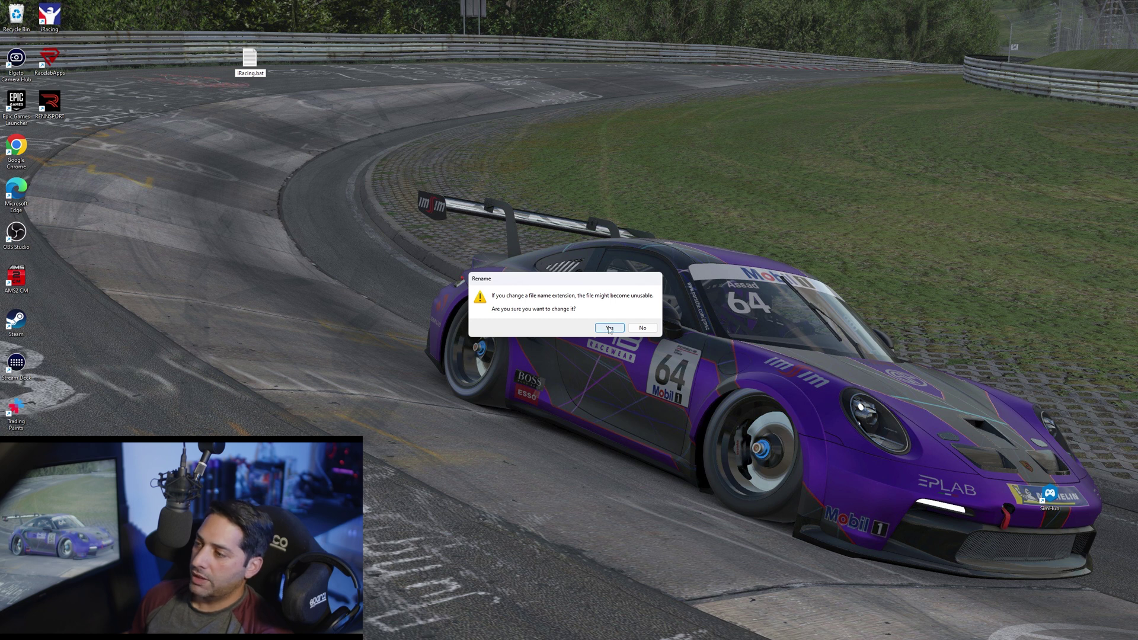